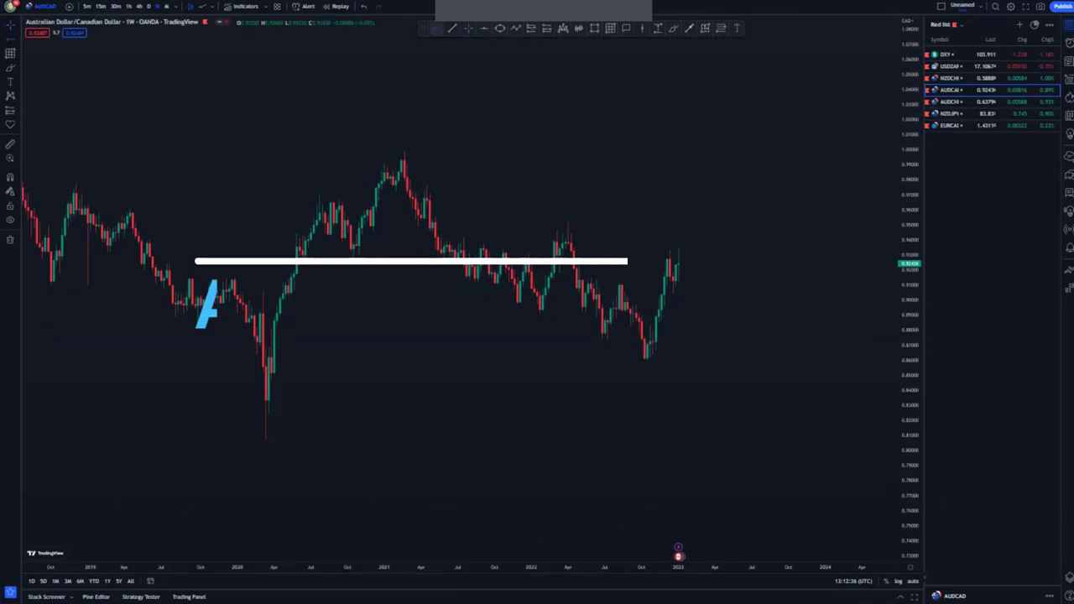
# - Place horizontal rays from the early 2021 peak at about 1.0000 and from the March 2020 low at about 0.808
pyautogui.click(405, 149)
pyautogui.click(506, 179)
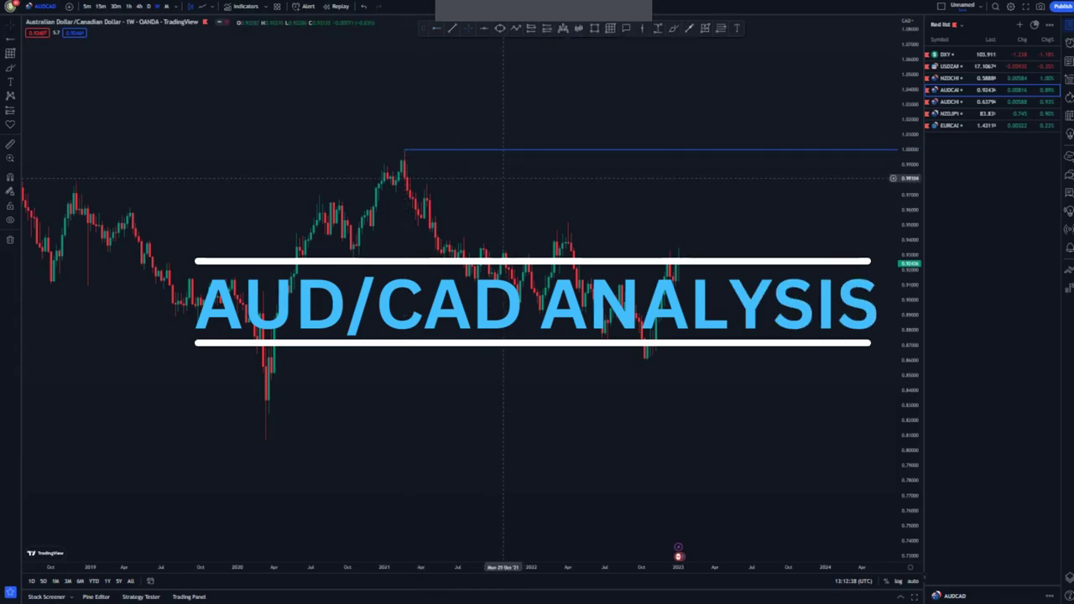
pyautogui.click(436, 28)
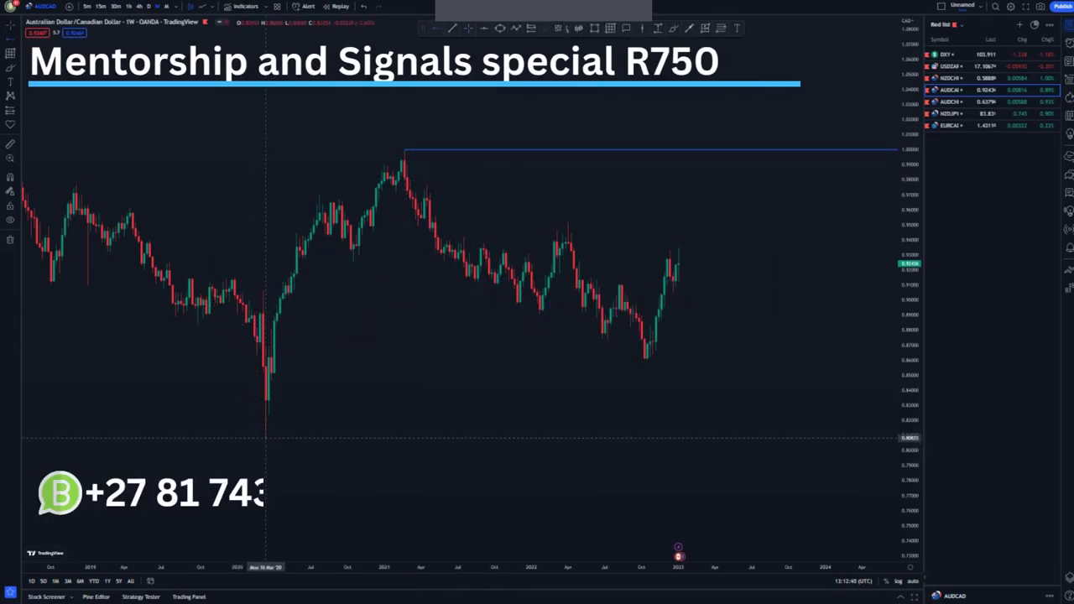
pyautogui.click(264, 437)
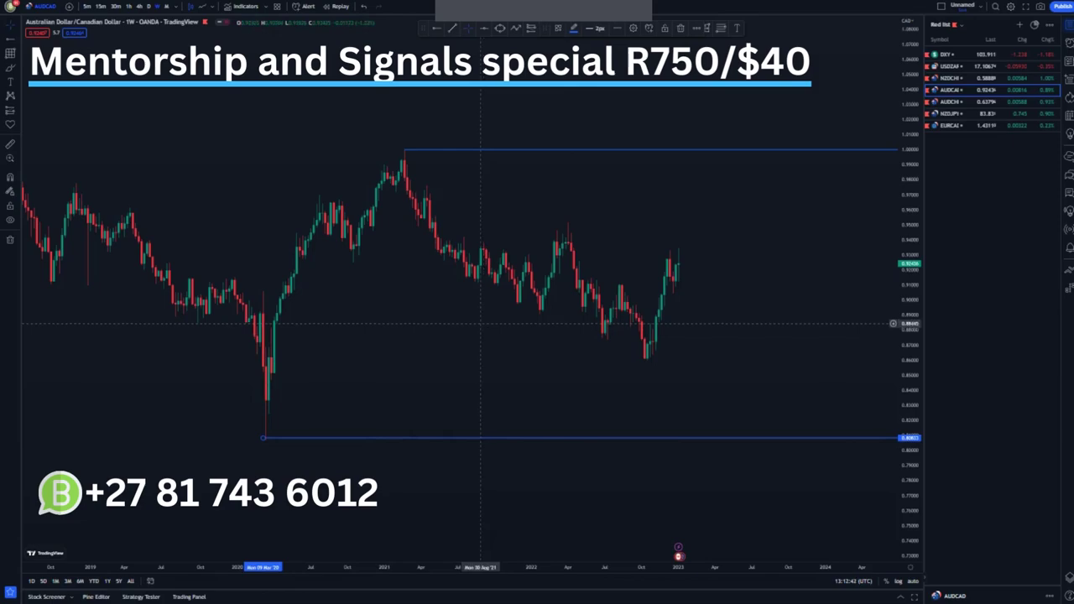
pyautogui.click(465, 111)
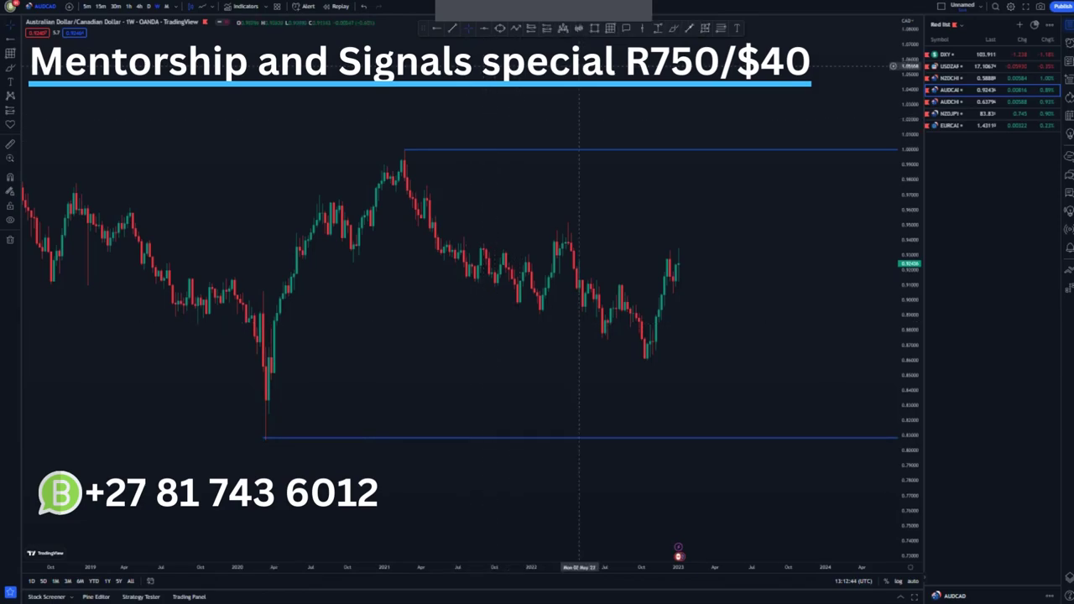
# - Draw a projection arrow from the latest candle down to the lower horizontal ray, and delete it again
pyautogui.click(685, 277)
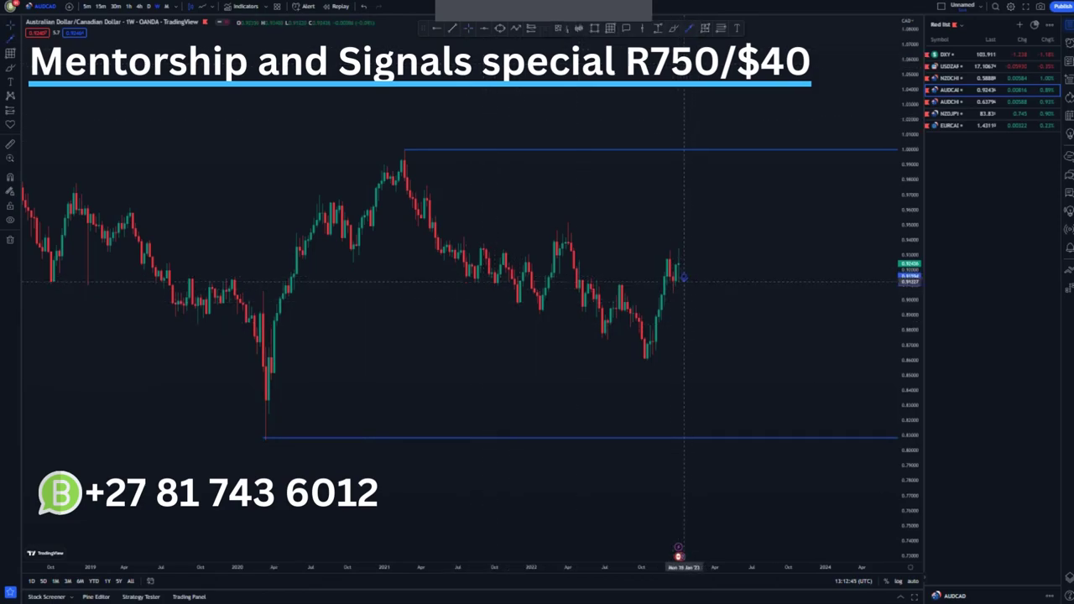
pyautogui.click(711, 442)
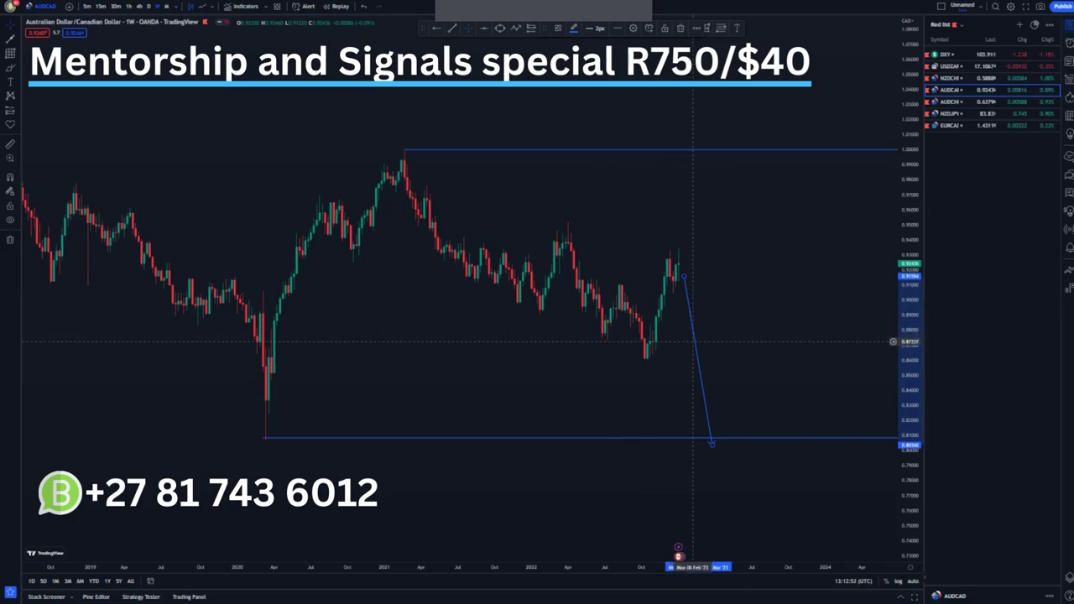
pyautogui.click(680, 28)
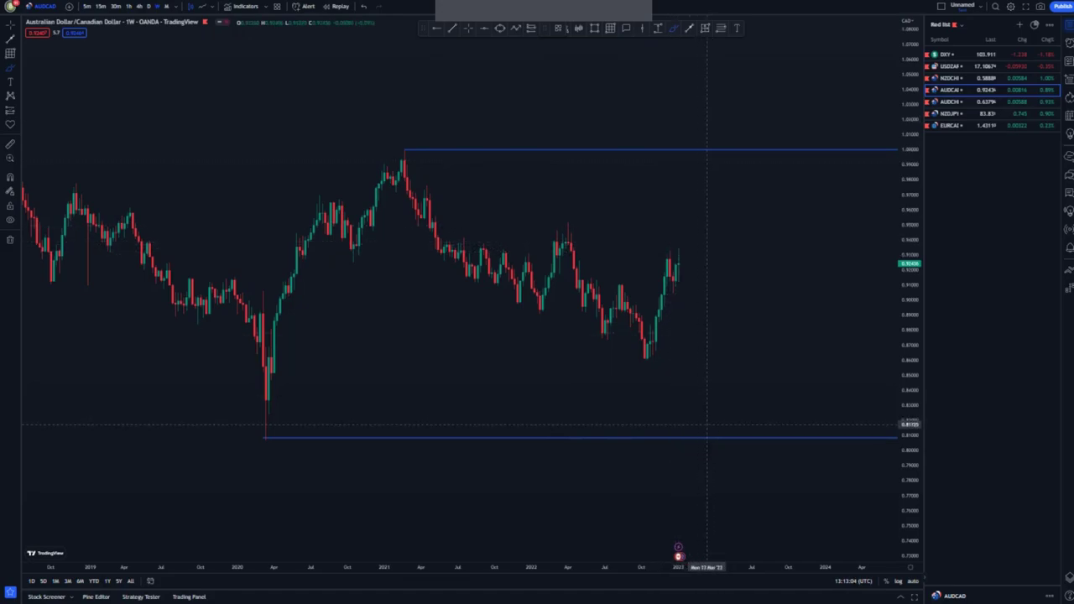
# - Add a horizontal ray at the April 2022 swing high and draw a descending trendline from the 2021 peak past the latest highs
pyautogui.click(568, 222)
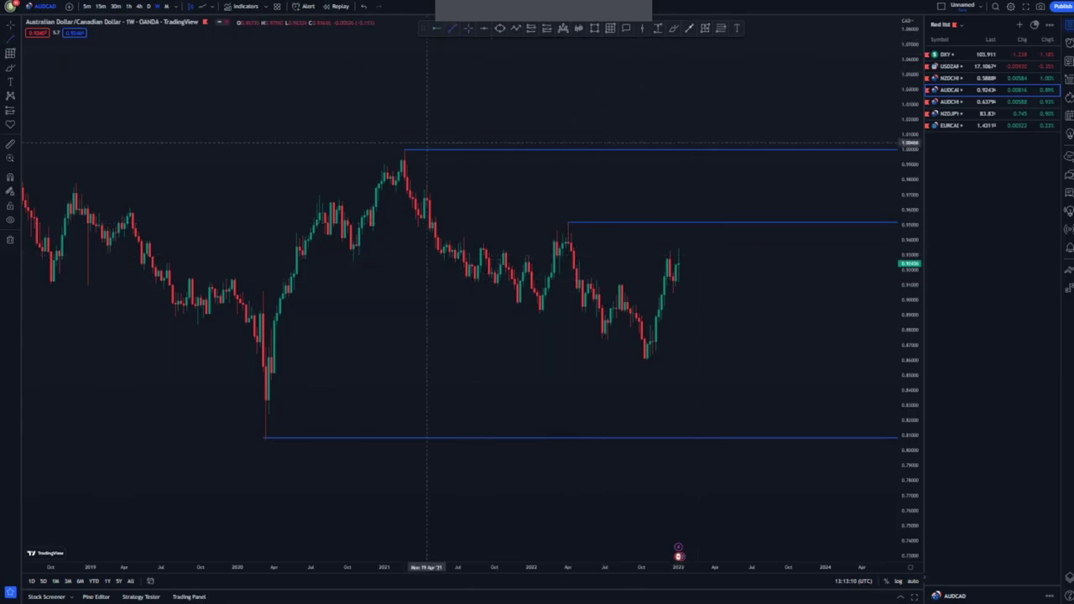
pyautogui.click(402, 150)
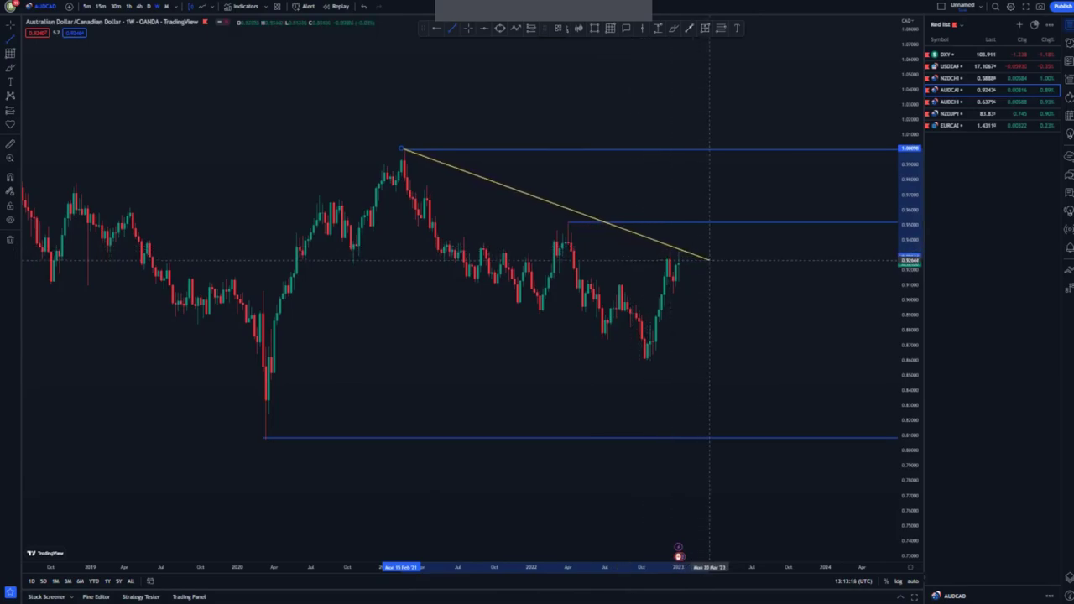
pyautogui.click(712, 261)
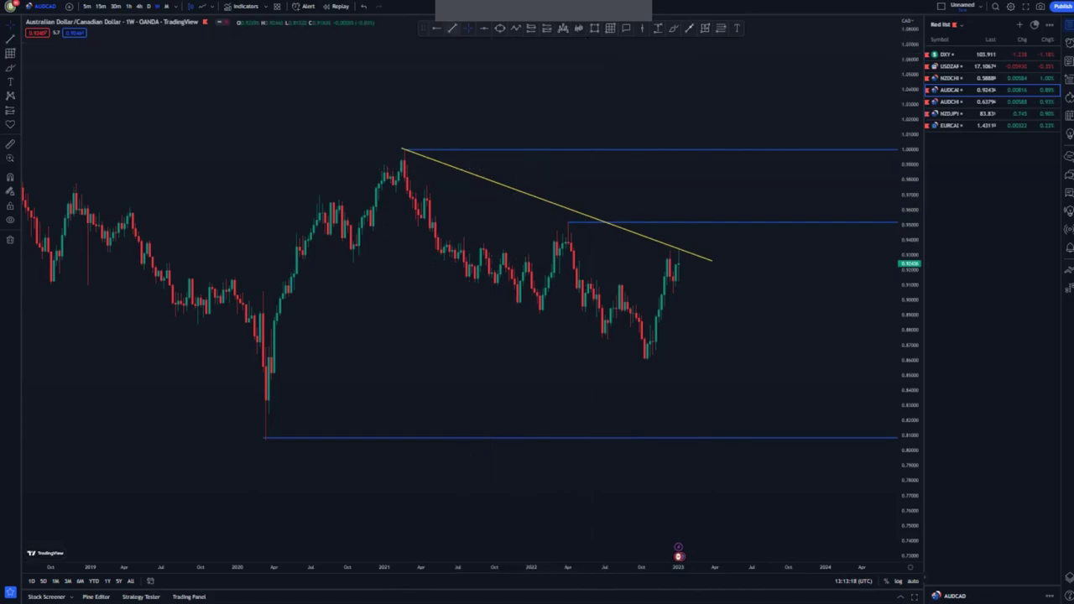
# - Draw the lower channel trendline from the late 2020 low along the October 2022 low, with its start aligned to about 0.930
pyautogui.click(362, 250)
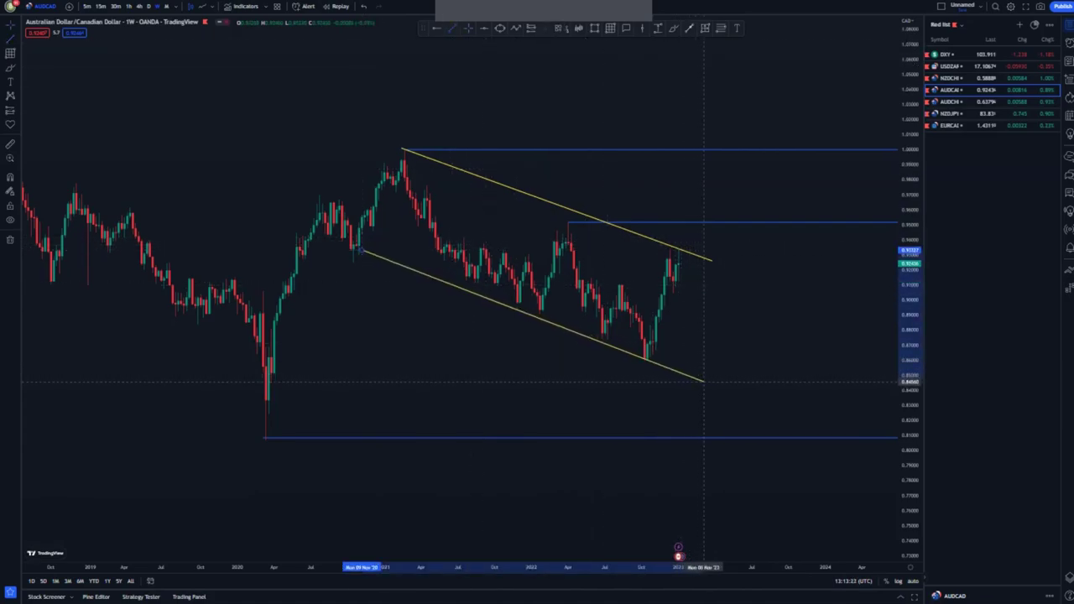
pyautogui.click(703, 383)
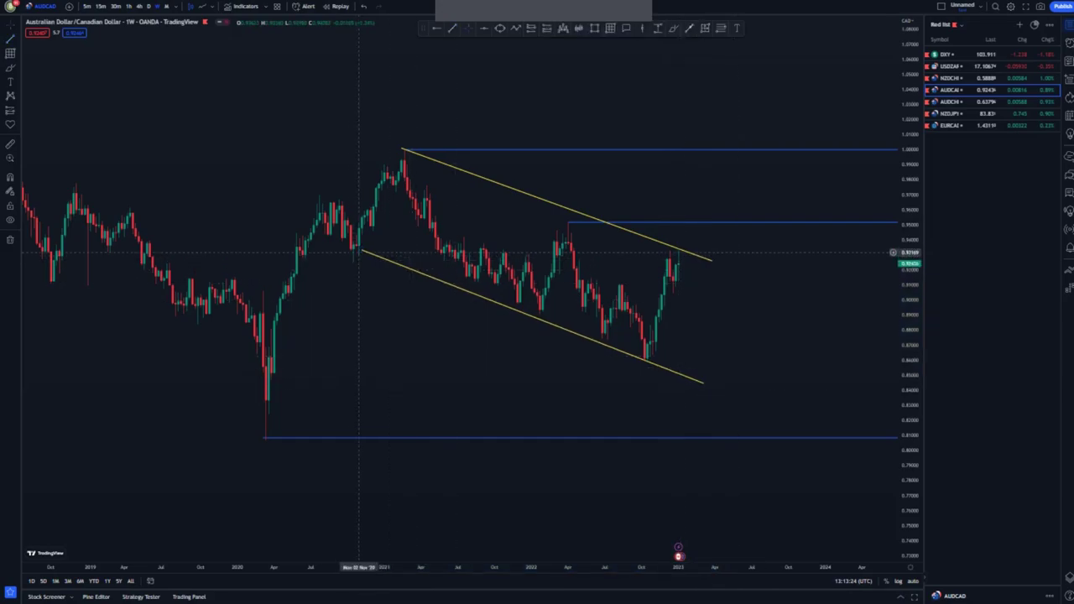
pyautogui.moveTo(362, 250); pyautogui.dragTo(357, 254)
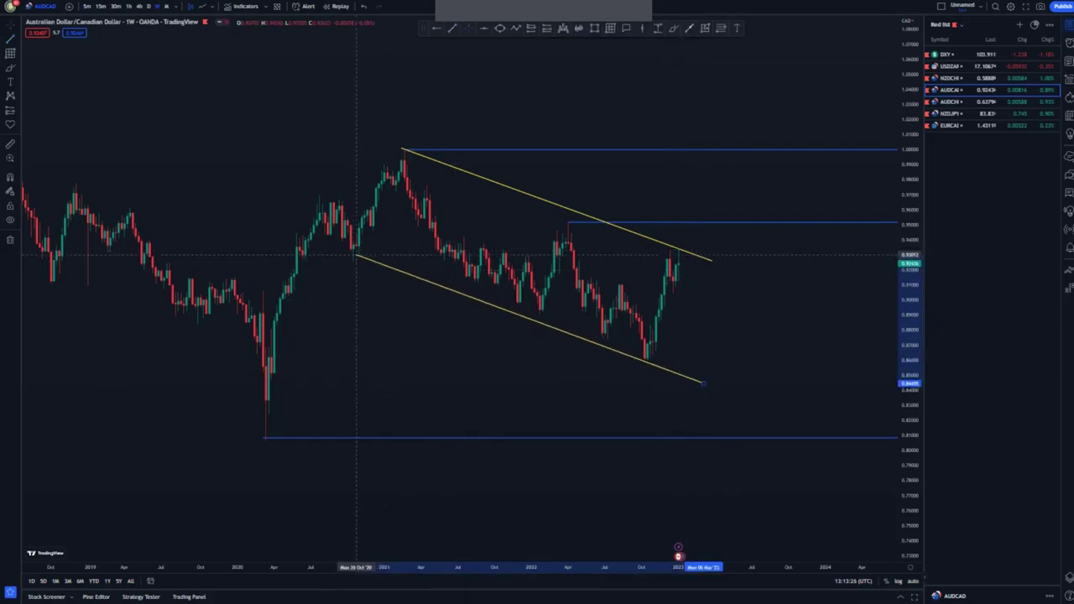
pyautogui.click(444, 322)
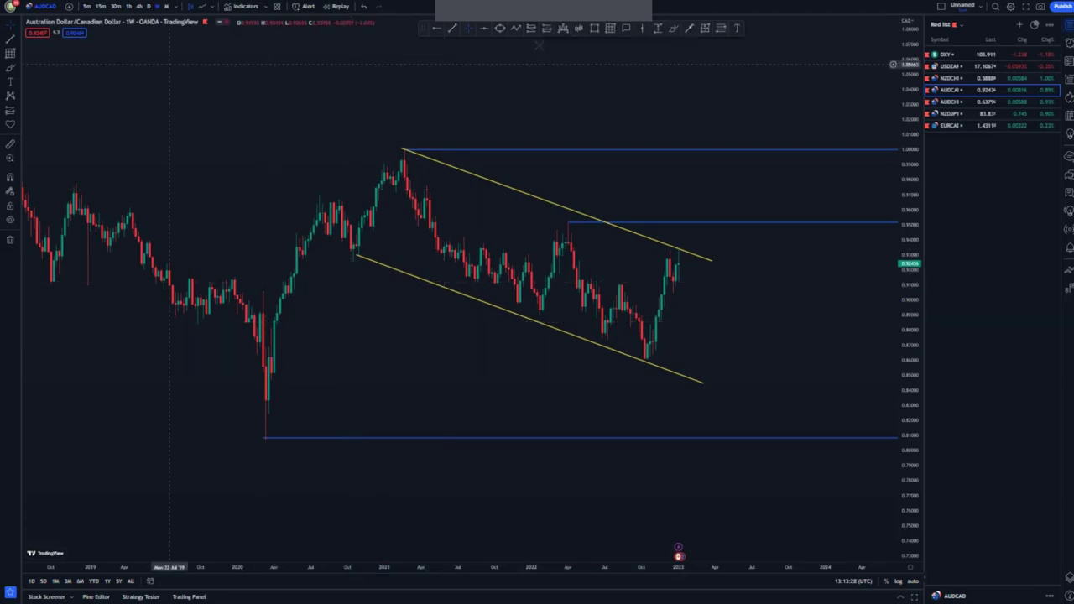
# - On the daily chart, add a horizontal ray at the early May 2022 high and a rectangle over the December–January double top
pyautogui.click(148, 7)
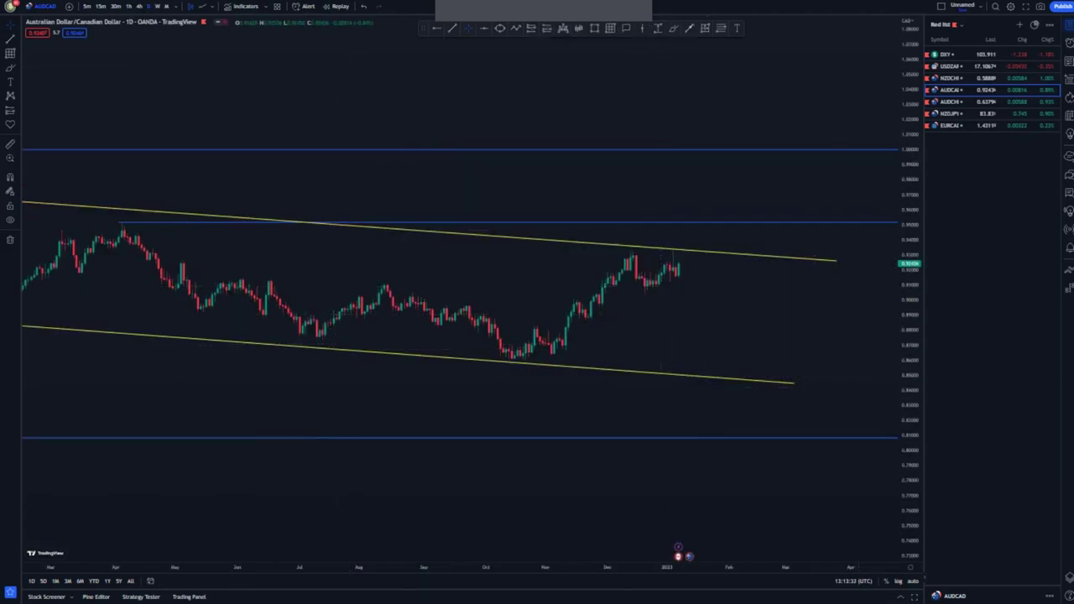
pyautogui.scroll(-5, 732, 322)
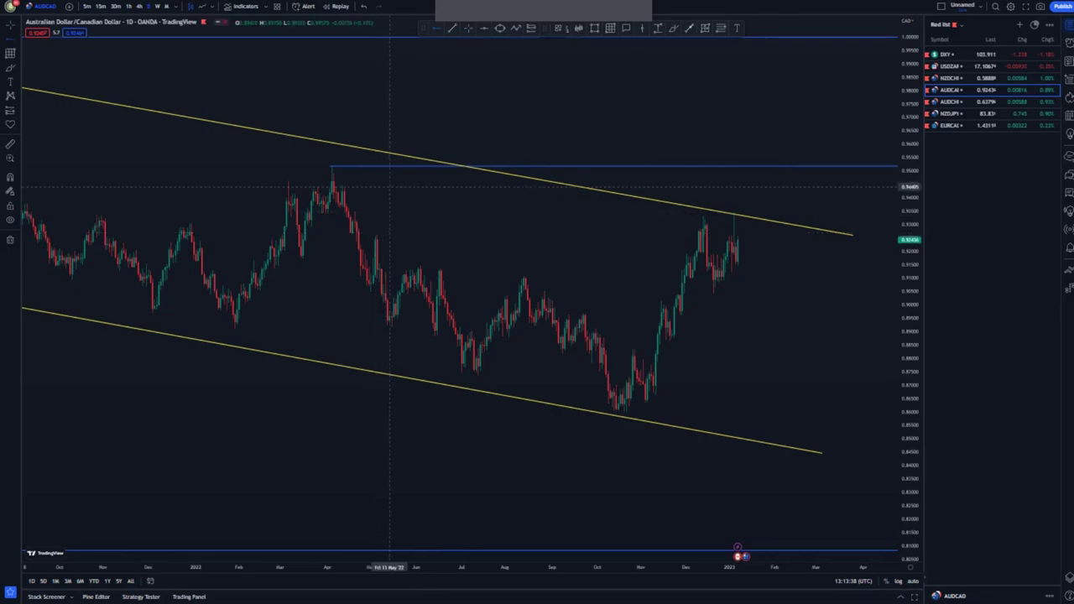
pyautogui.click(377, 236)
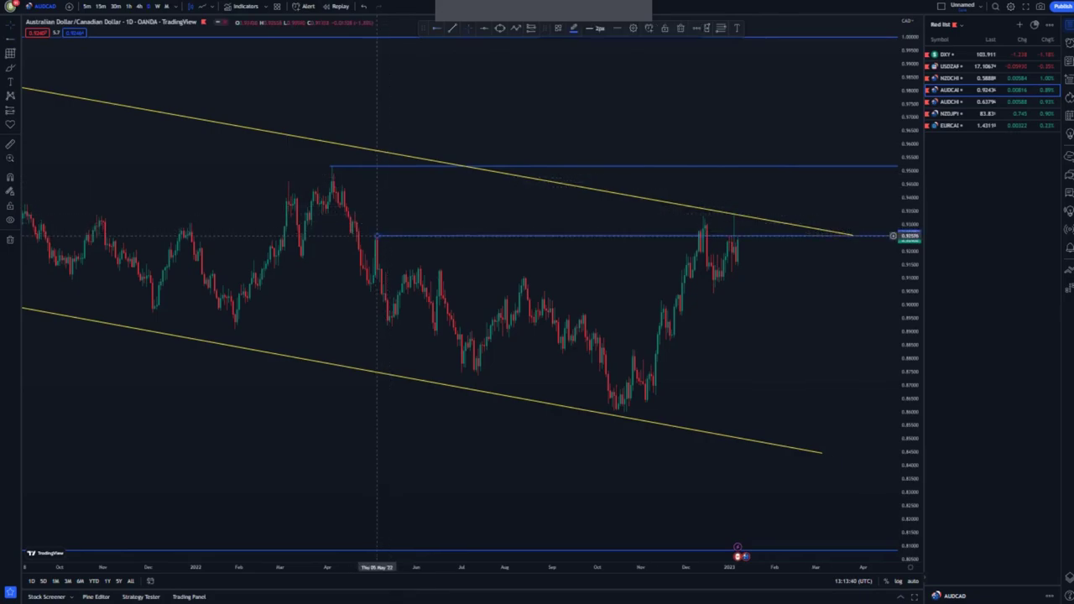
pyautogui.click(448, 218)
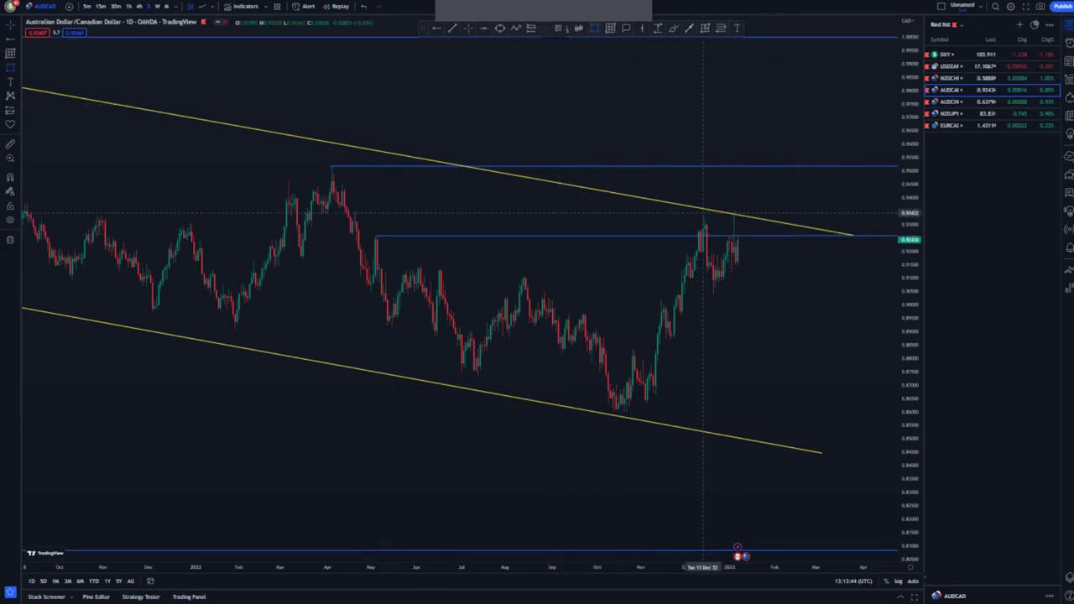
pyautogui.click(701, 213)
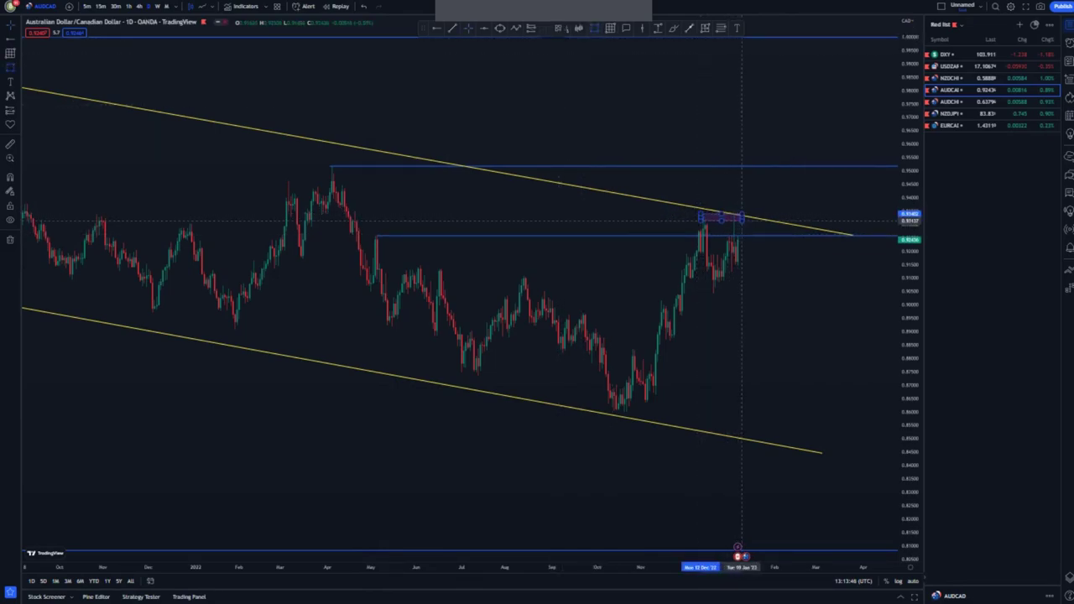
pyautogui.click(742, 220)
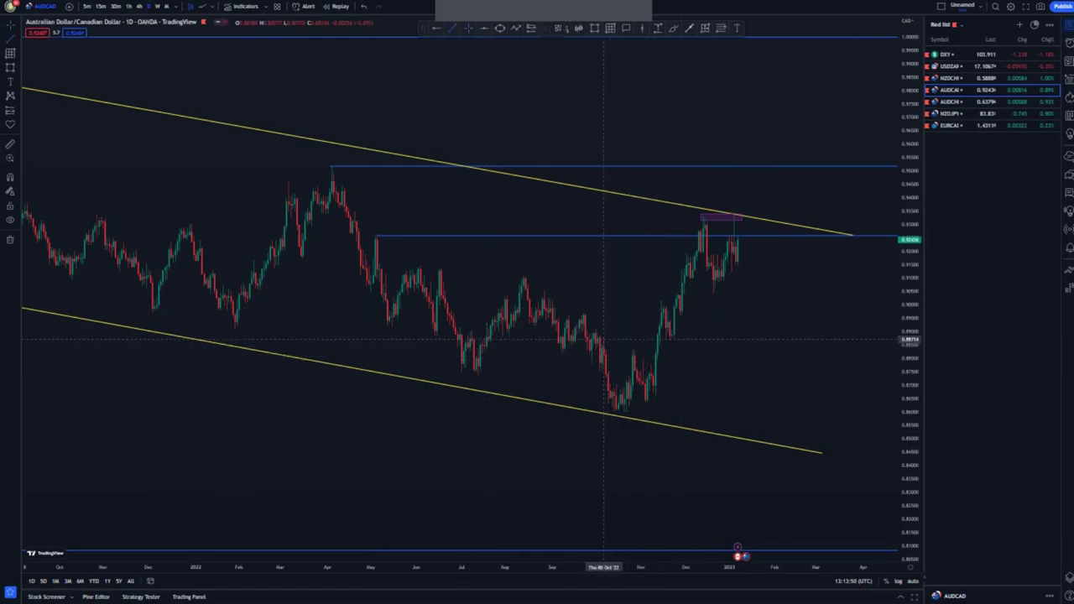
# - Draw two rising trendlines, one from the October 2022 high to the rectangle and one under the lows from early November 2022
pyautogui.click(604, 339)
pyautogui.click(703, 216)
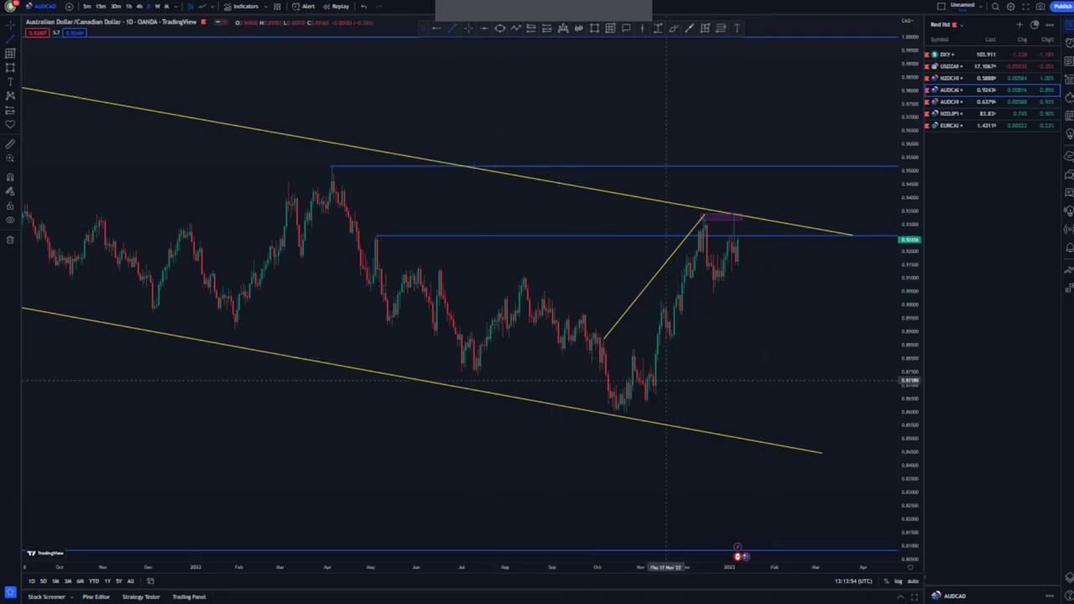
pyautogui.click(645, 412)
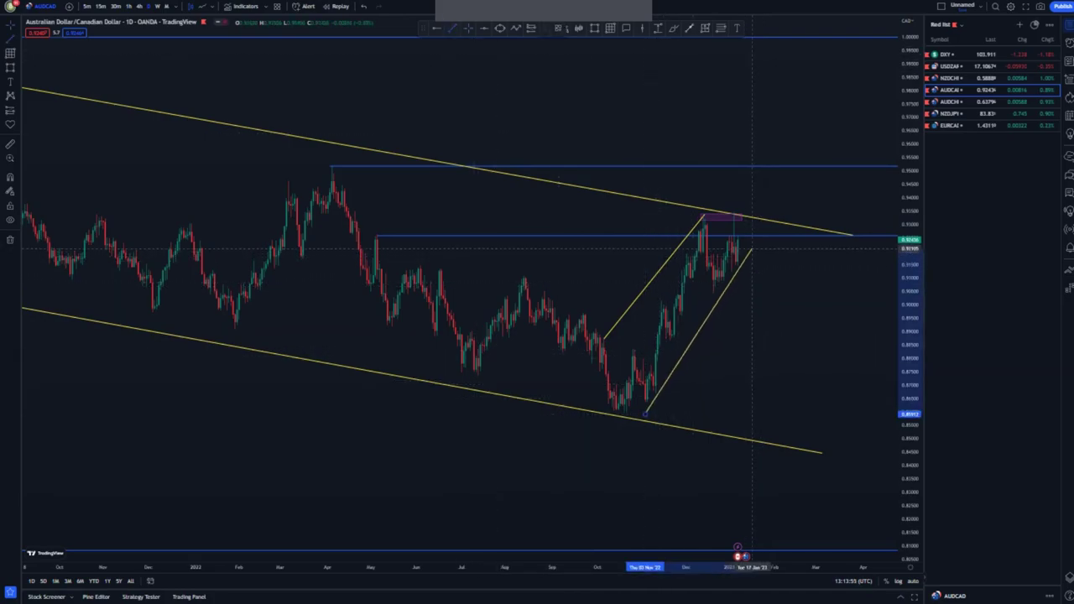
pyautogui.click(748, 246)
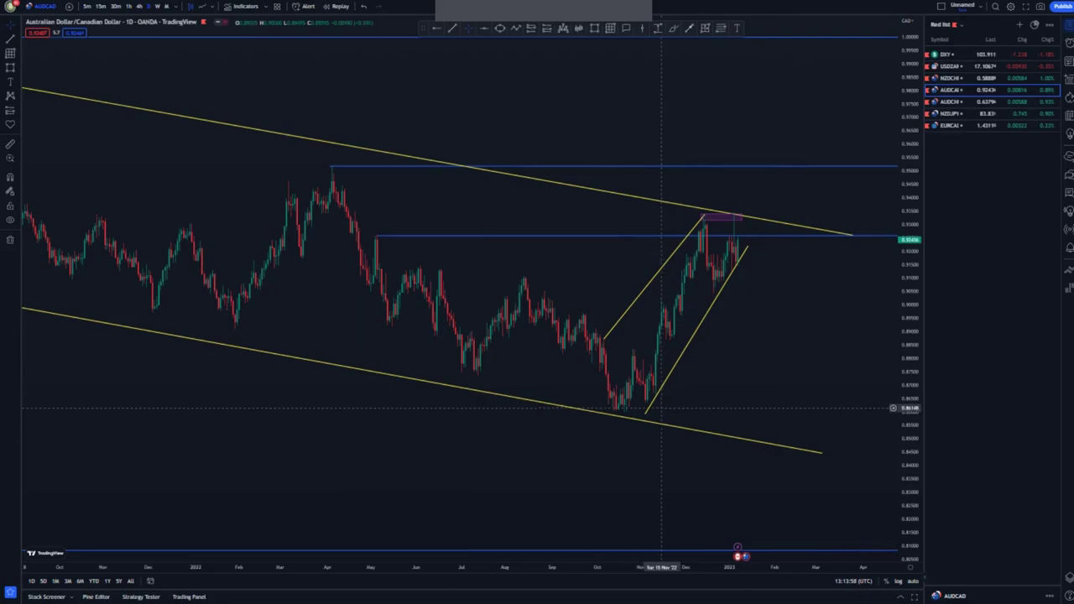
pyautogui.moveTo(646, 413); pyautogui.dragTo(643, 414)
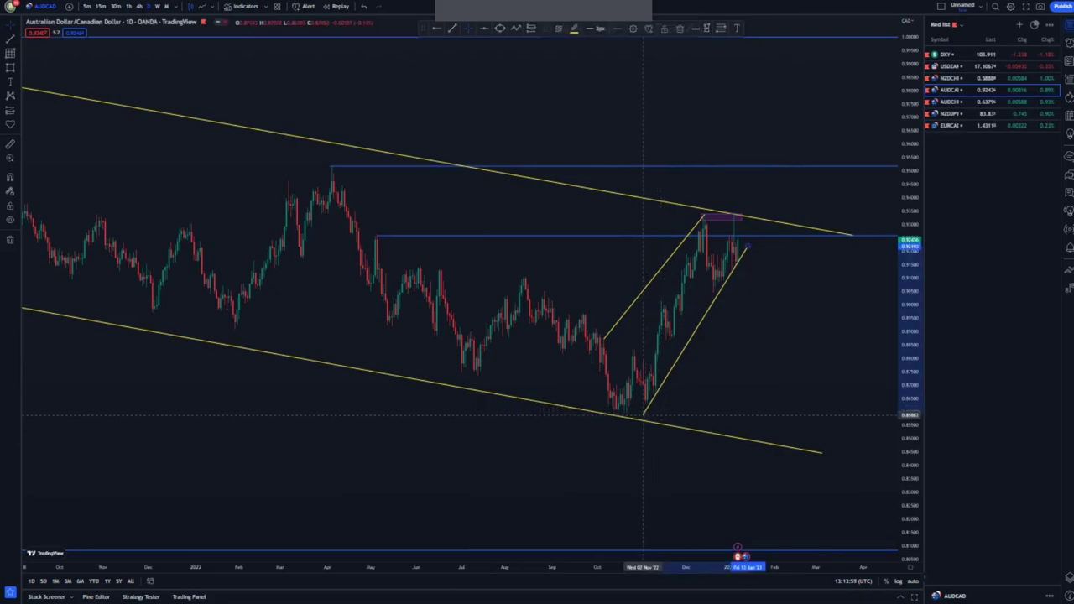
pyautogui.click(725, 416)
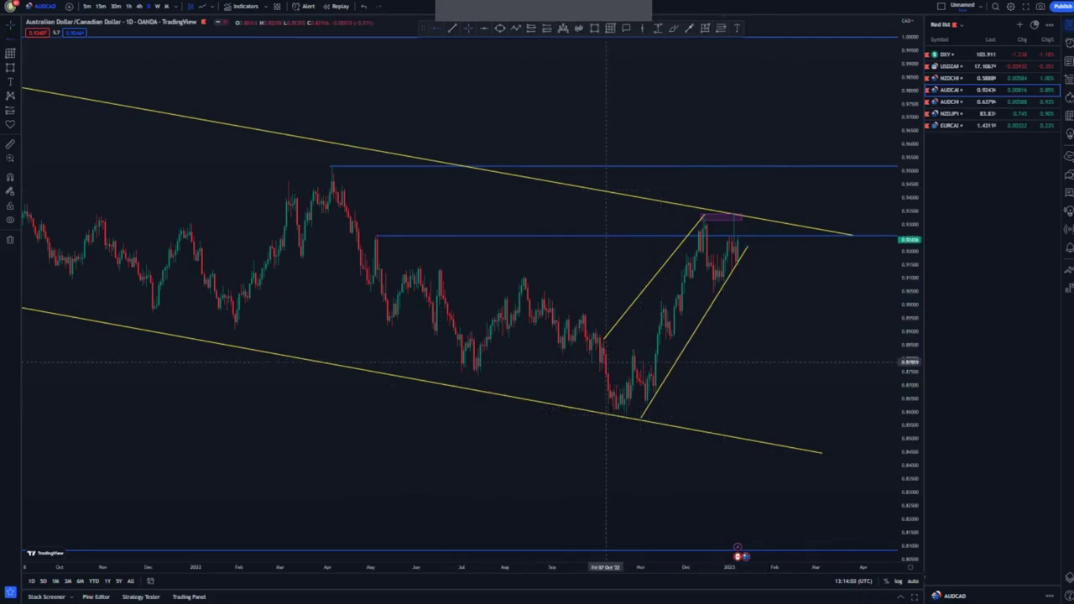
# - Place a horizontal ray at the October 2022 low, at about 0.860
pyautogui.click(623, 411)
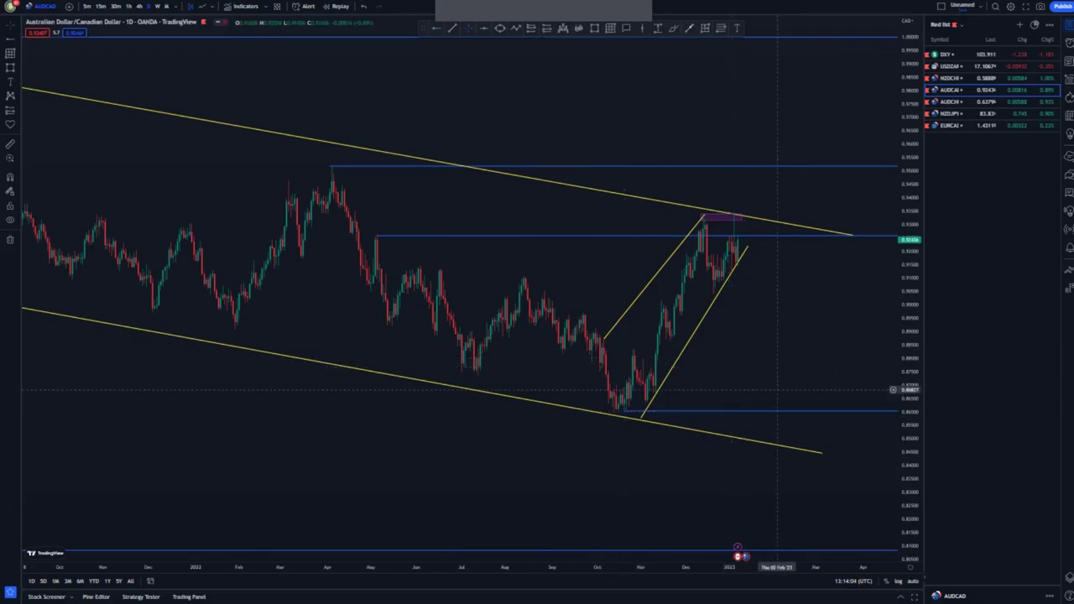
pyautogui.scroll(-3, 785, 390)
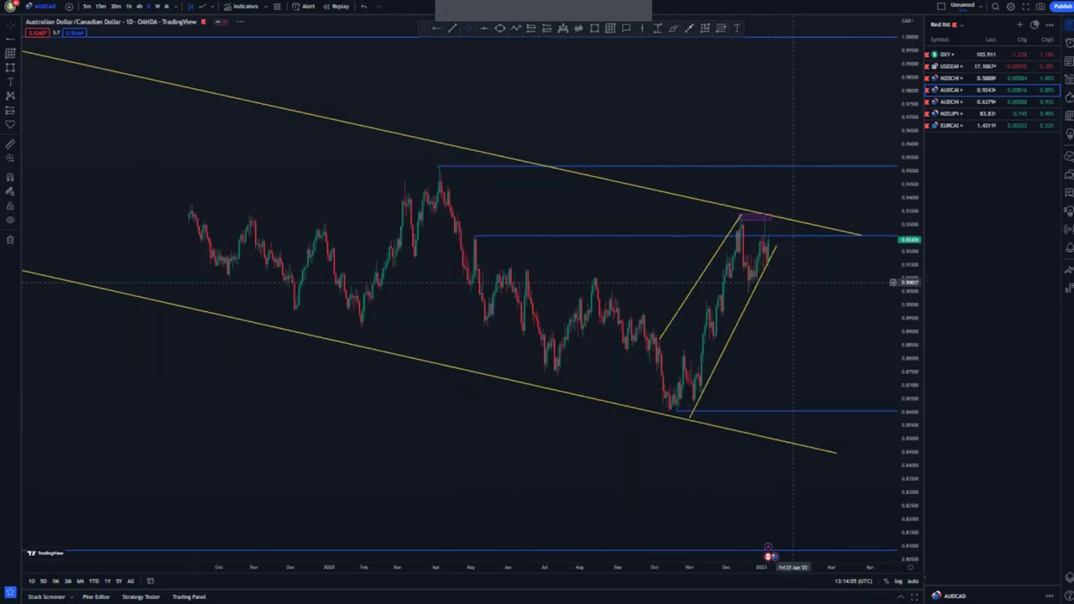
pyautogui.moveTo(909, 295); pyautogui.dragTo(909, 338)
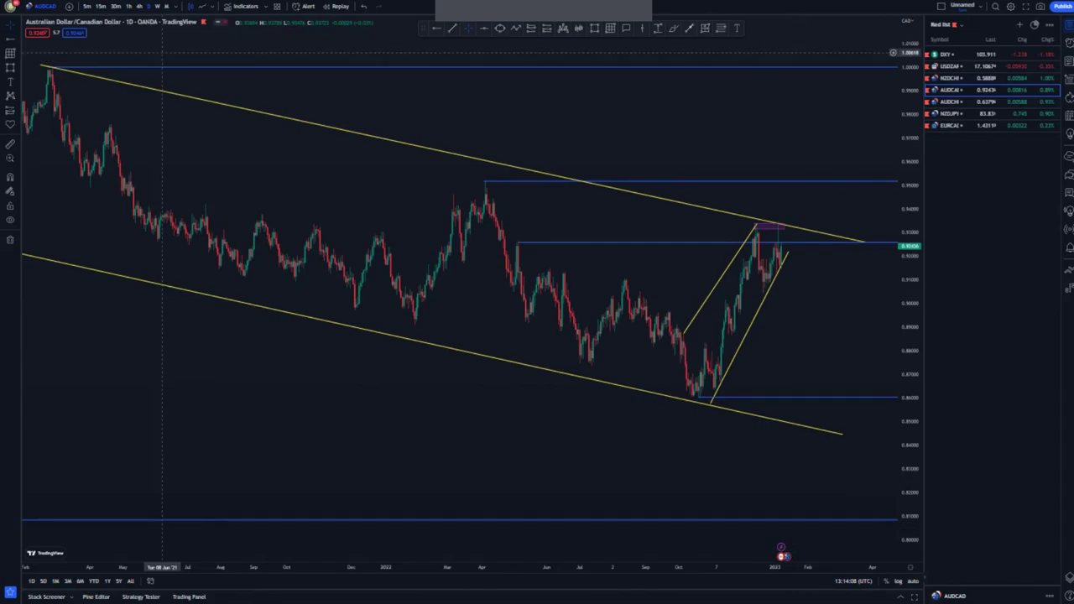
# - On the 4-hour chart, realign the lower rising trendline to run from 2 November 2022 on the channel bottom to 19 December 2022
pyautogui.click(139, 6)
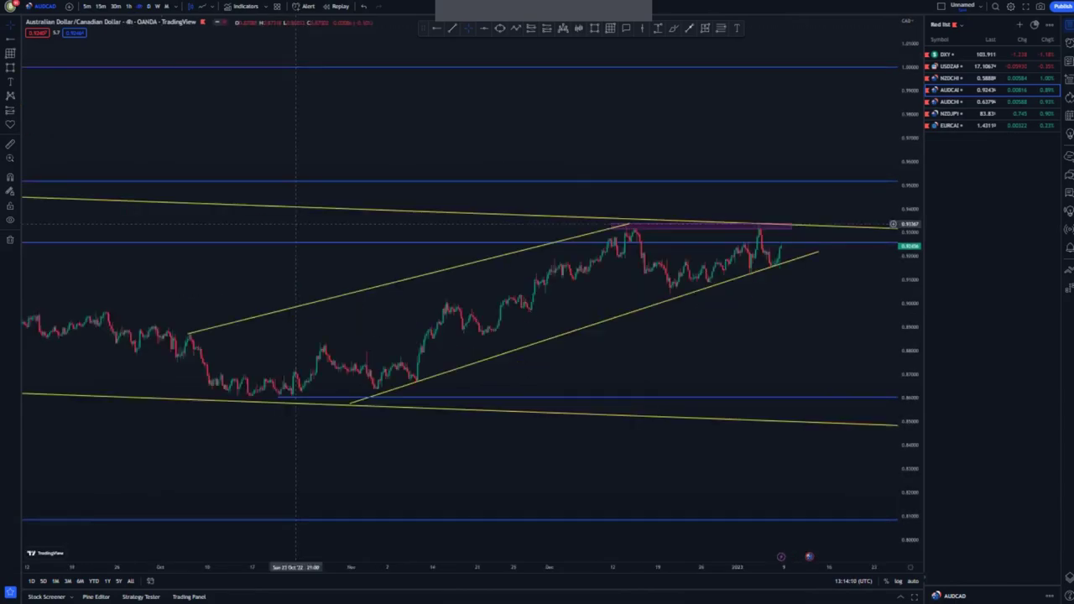
pyautogui.scroll(2, 872, 416)
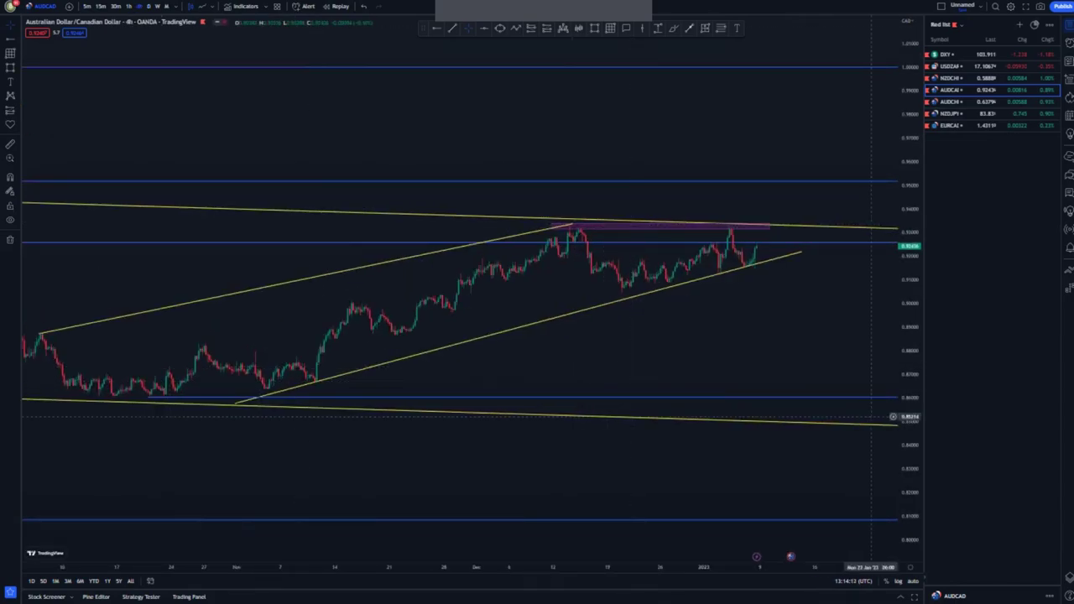
pyautogui.scroll(3, 839, 394)
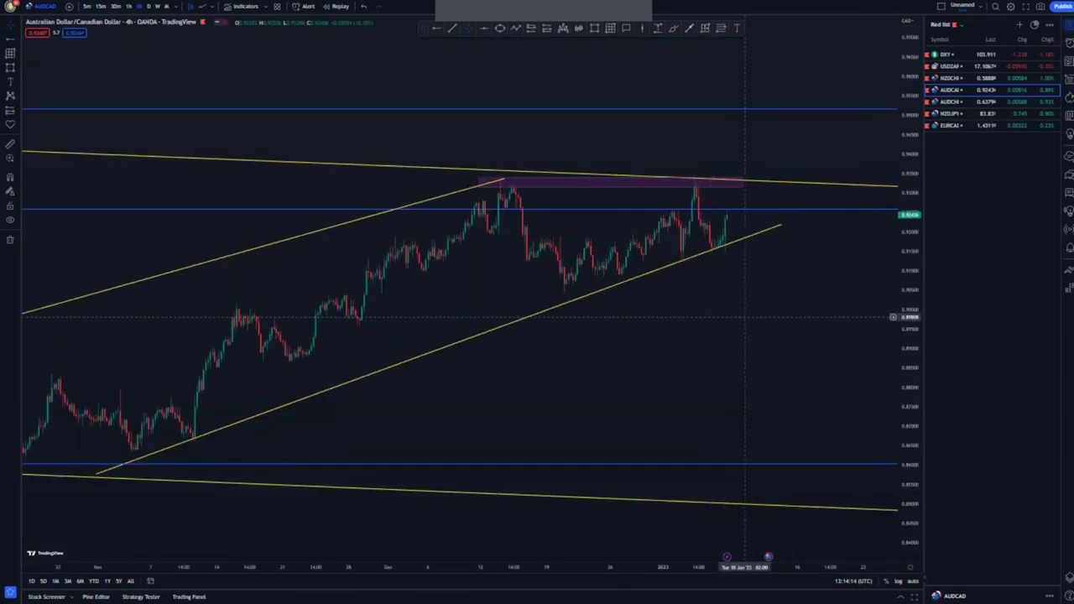
pyautogui.moveTo(780, 225); pyautogui.dragTo(546, 252)
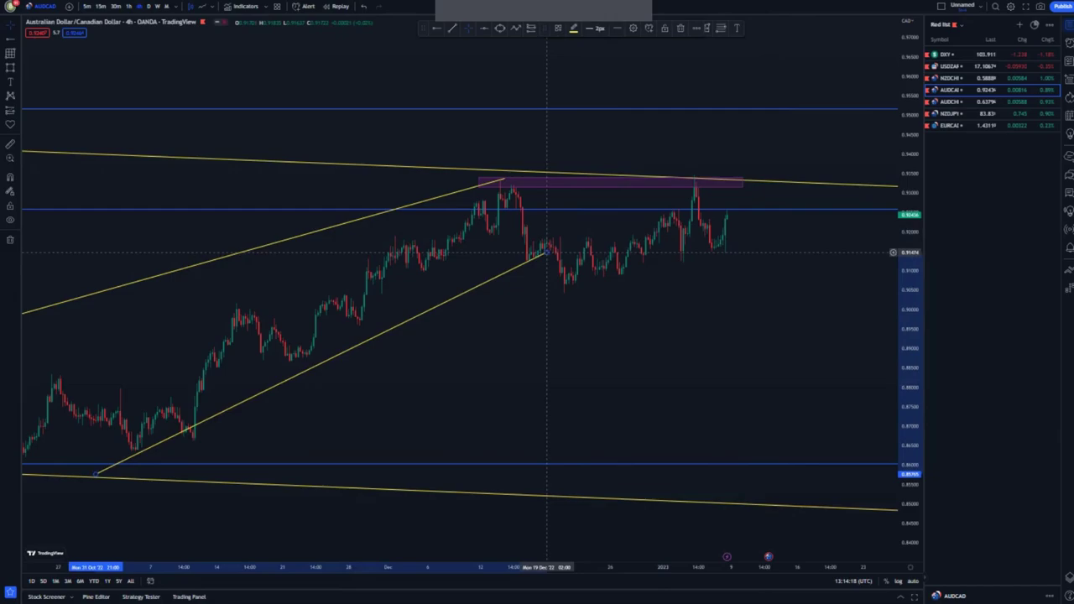
pyautogui.moveTo(542, 357); pyautogui.dragTo(640, 329)
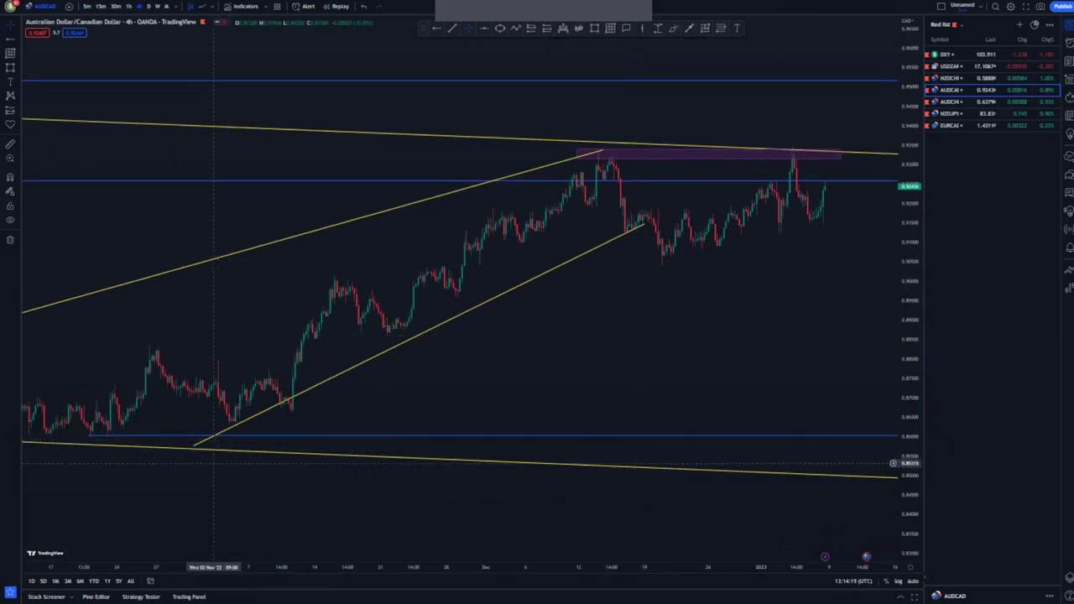
pyautogui.moveTo(196, 444); pyautogui.dragTo(212, 453)
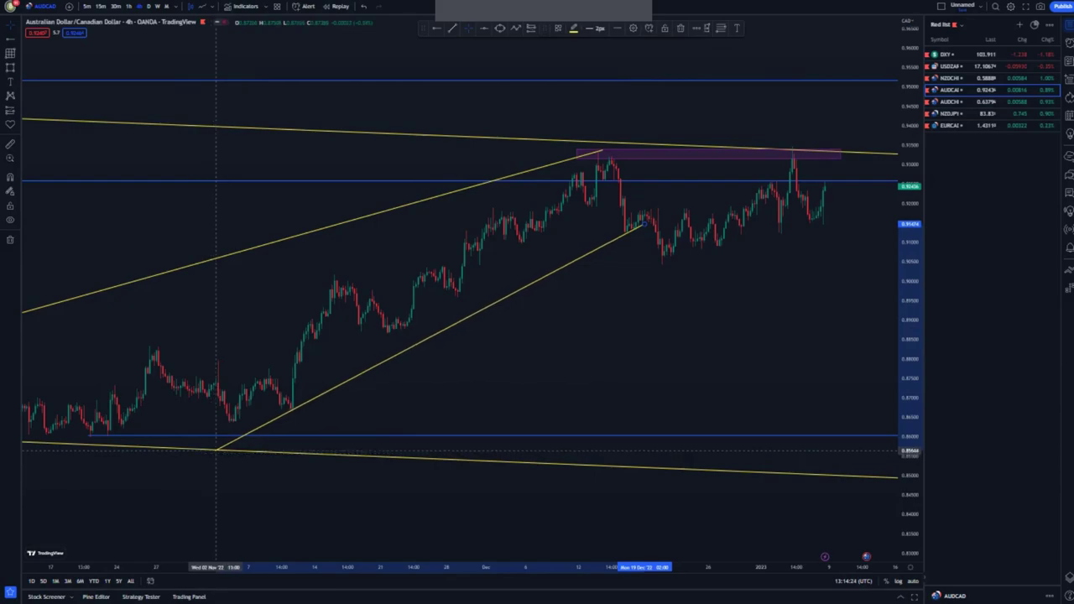
pyautogui.scroll(-2, 231, 377)
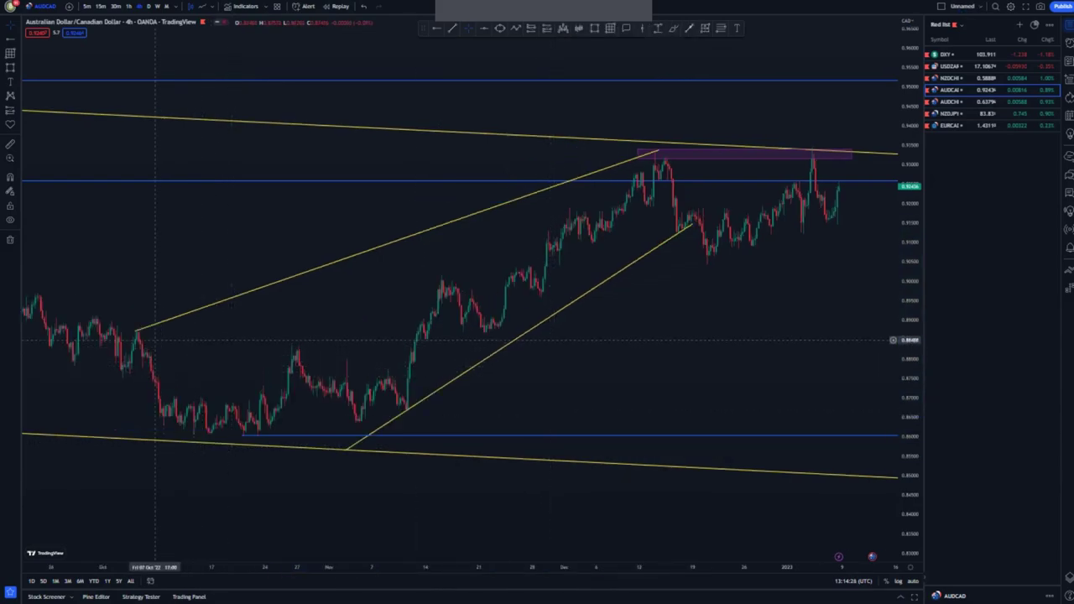
# - Realign the upper rising trendline on the 4-hour chart to start above the late October 2022 high, at about 0.881
pyautogui.moveTo(137, 330); pyautogui.dragTo(411, 377)
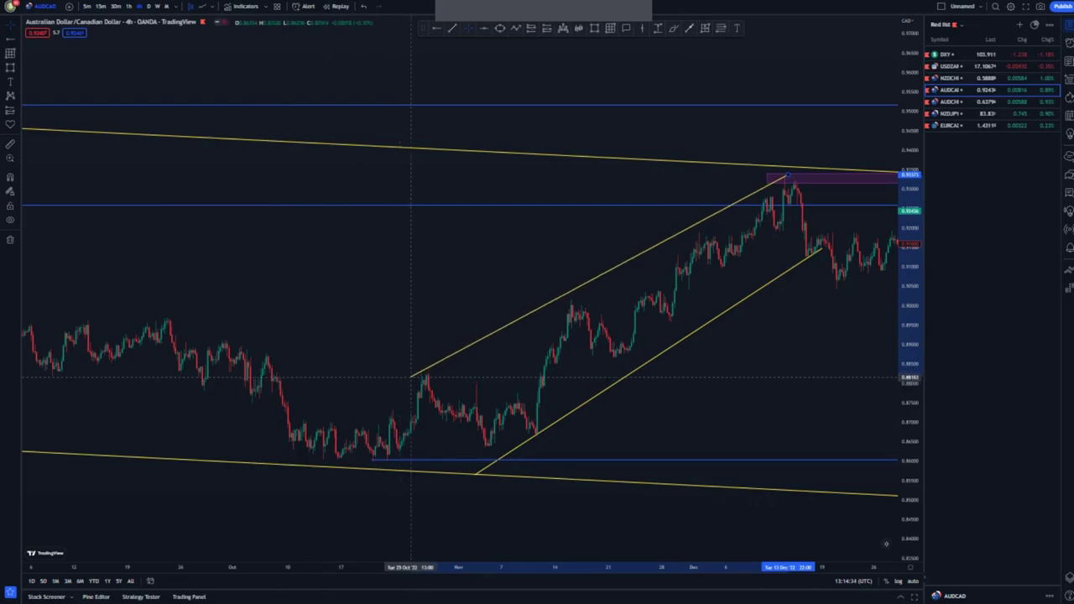
pyautogui.moveTo(719, 375); pyautogui.dragTo(542, 375)
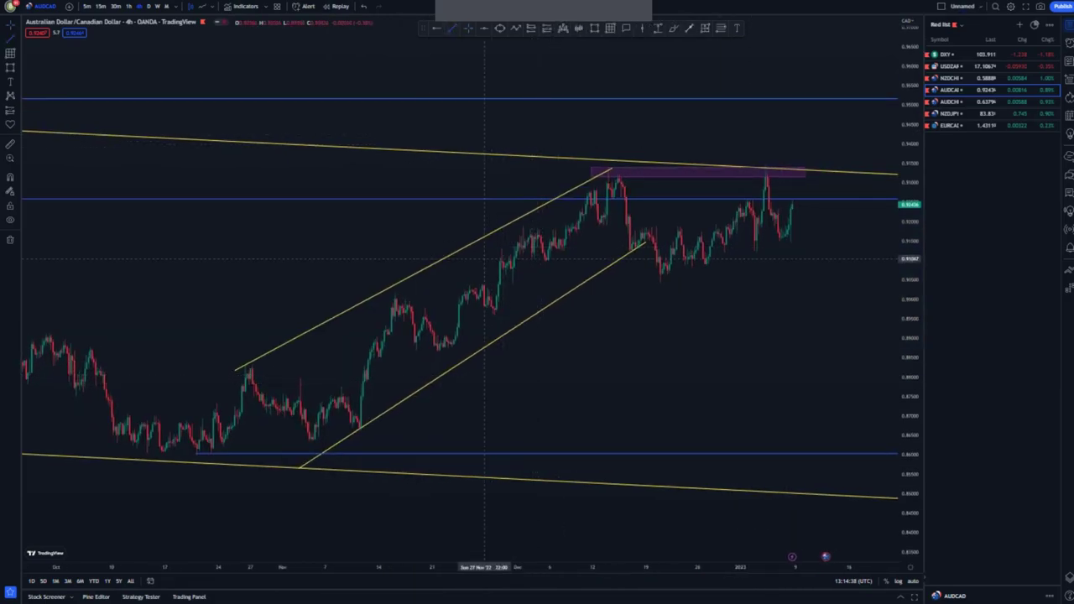
# - Draw two inner rising trendlines, one under the lows from 28 November to 14 December 2022 and one above the highs from 30 November to the rectangle
pyautogui.click(494, 311)
pyautogui.click(617, 219)
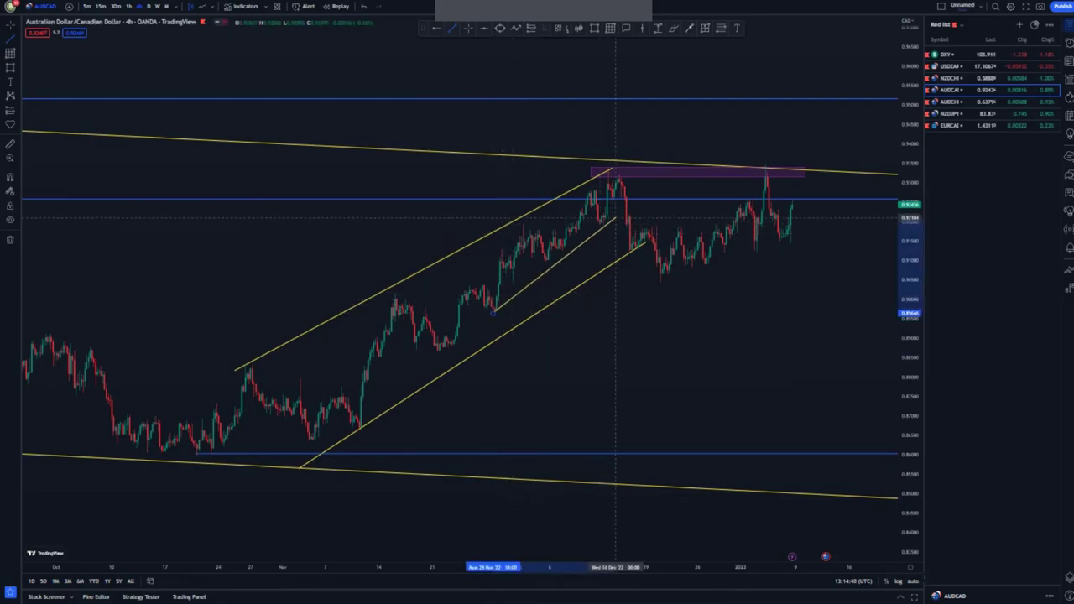
pyautogui.click(627, 322)
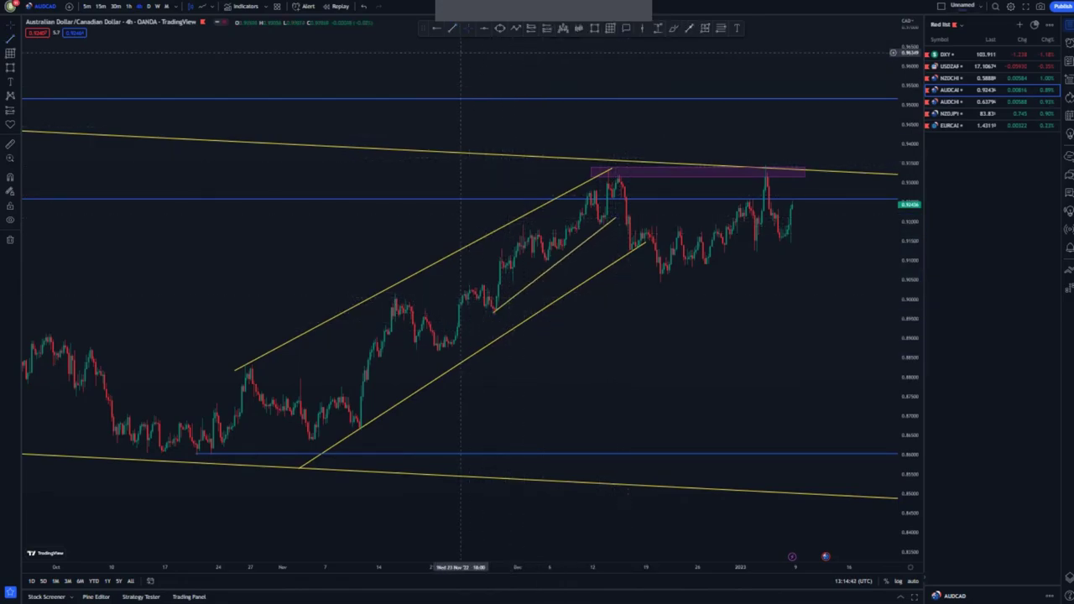
pyautogui.click(513, 232)
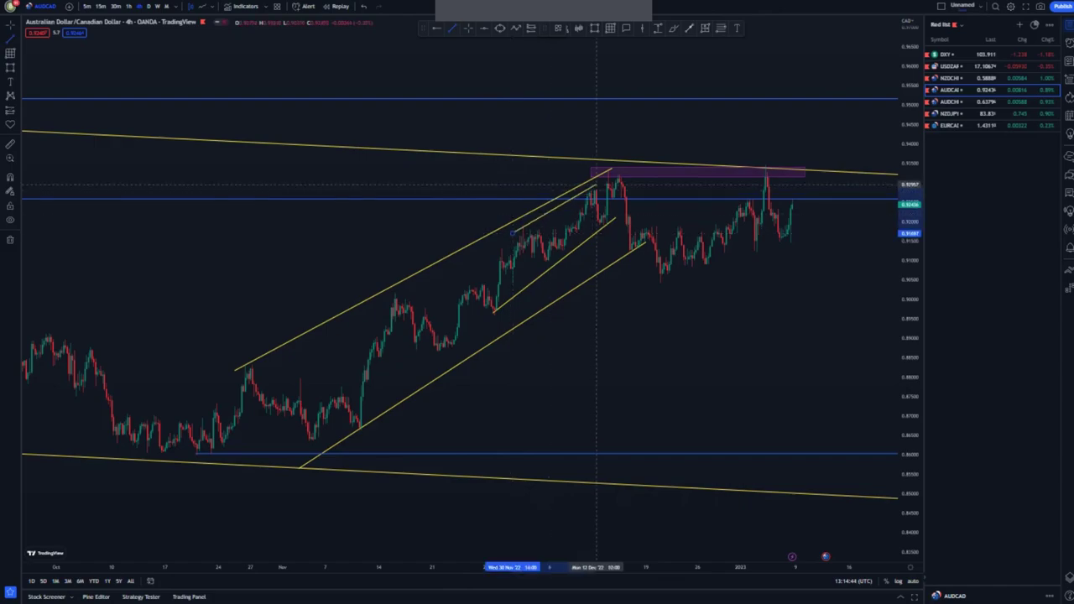
pyautogui.click(608, 172)
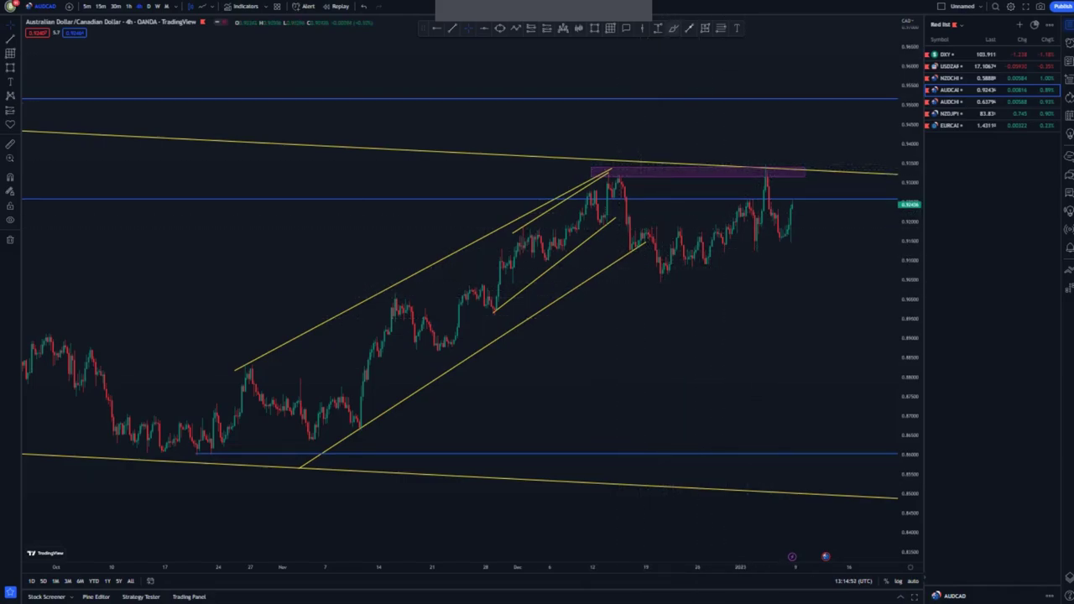
pyautogui.click(608, 165)
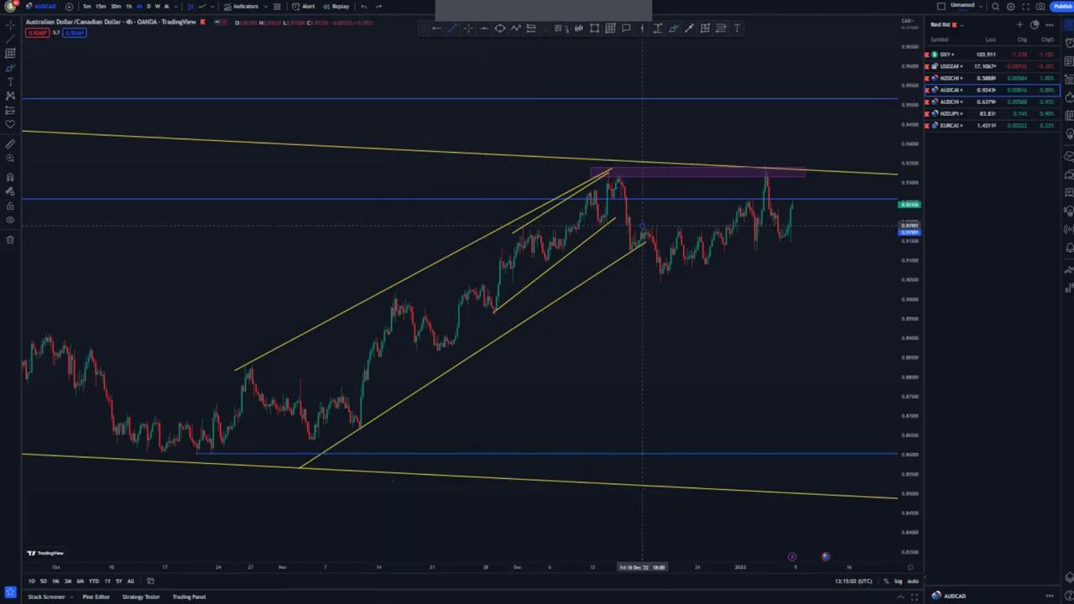
# - Draw two trendlines around the latest rise, above the highs from 16 December 2022 to 4 January 2023 and under the lows from 20 December
pyautogui.click(642, 227)
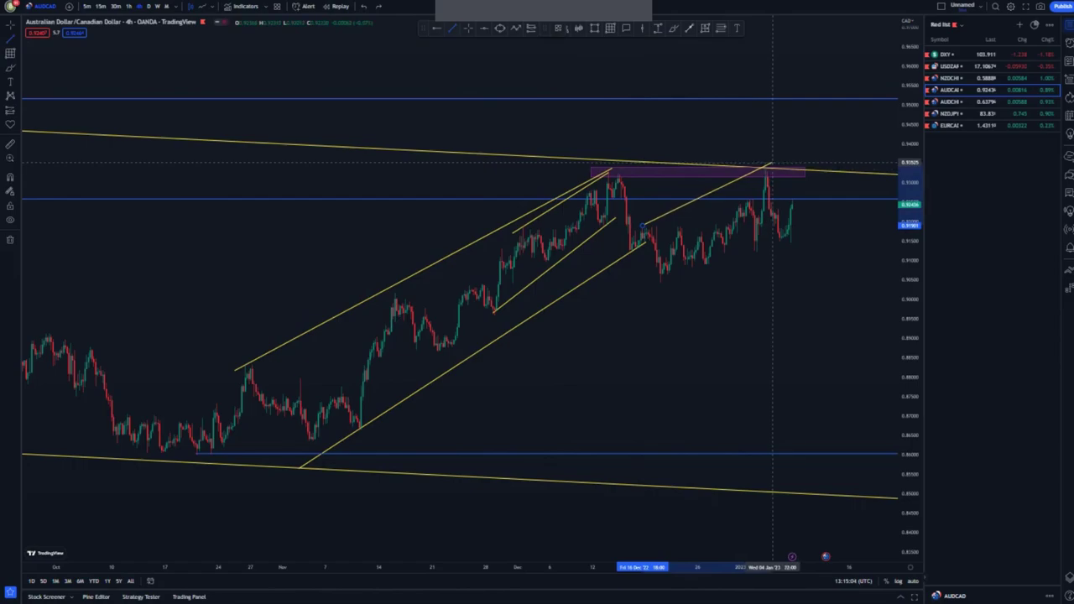
pyautogui.click(771, 163)
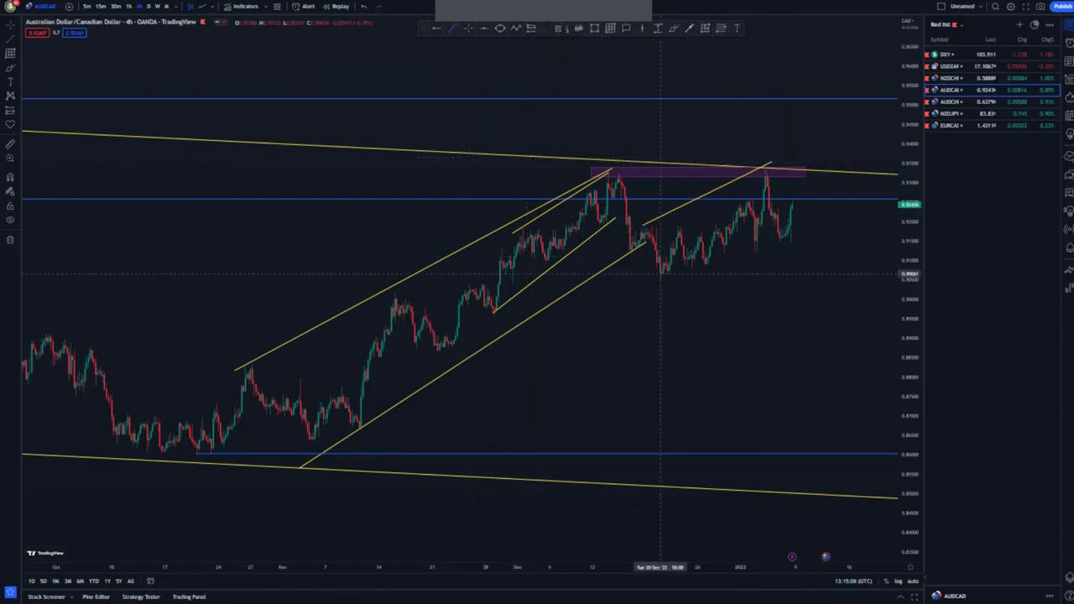
pyautogui.click(660, 281)
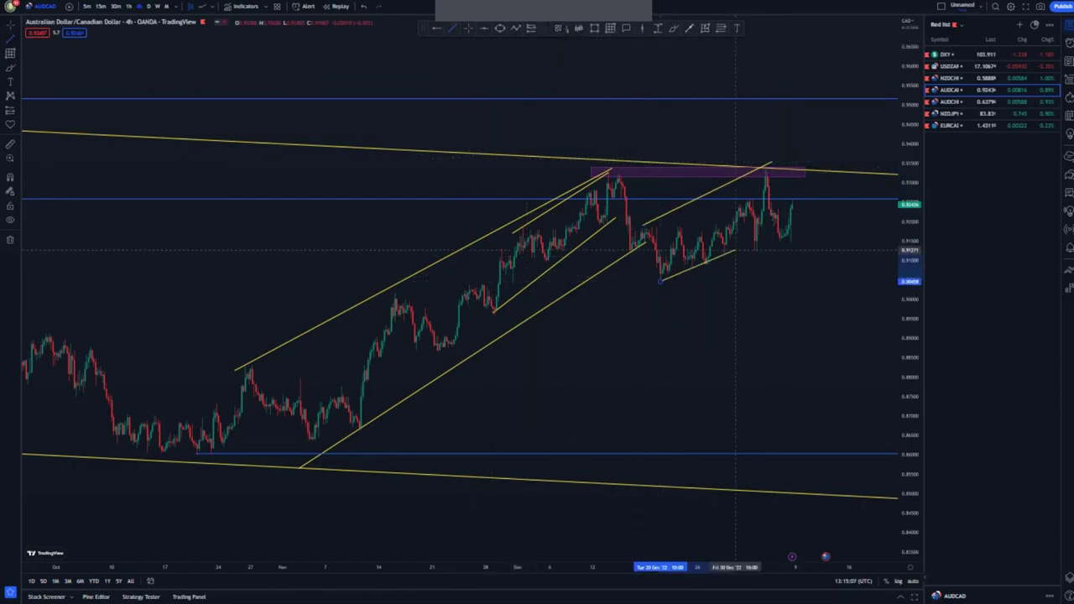
pyautogui.click(795, 240)
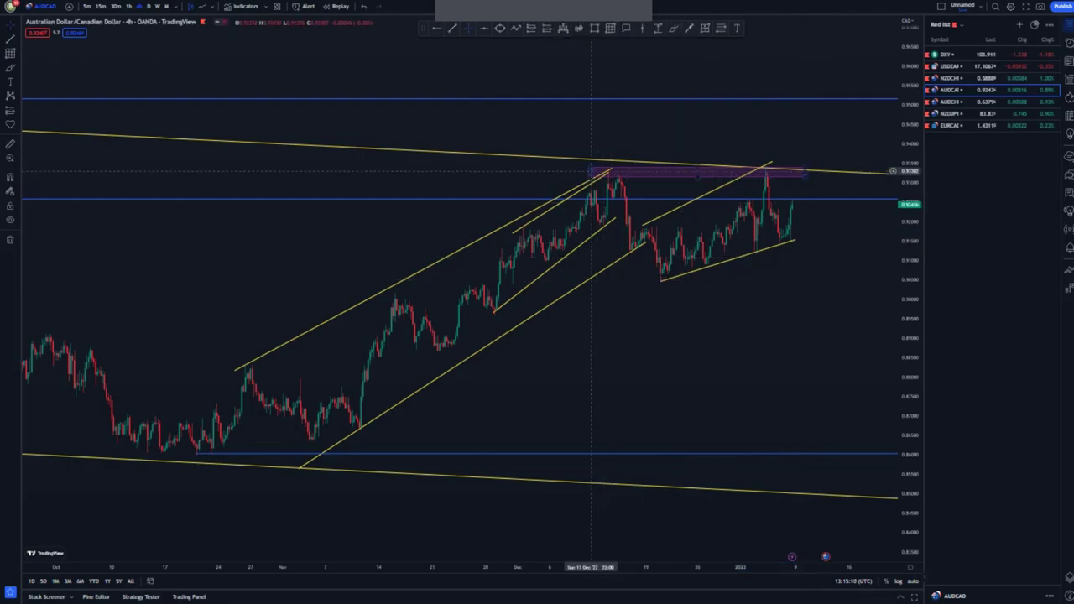
# - Lower the start of the upper December–January trendline onto the mid-December candle highs, at about 0.918
pyautogui.scroll(2, 751, 323)
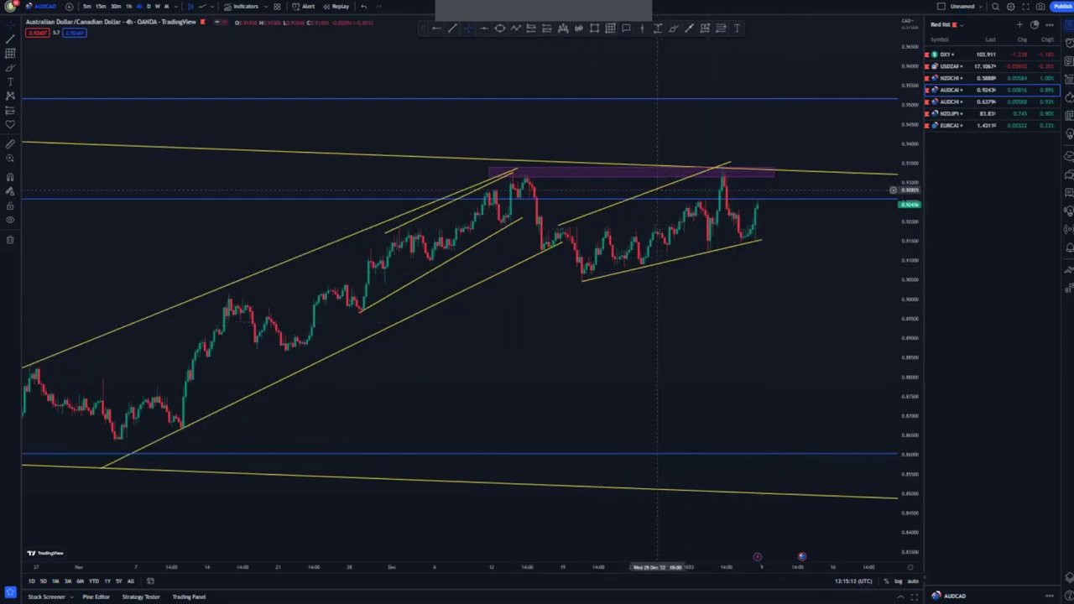
pyautogui.press('Delete')
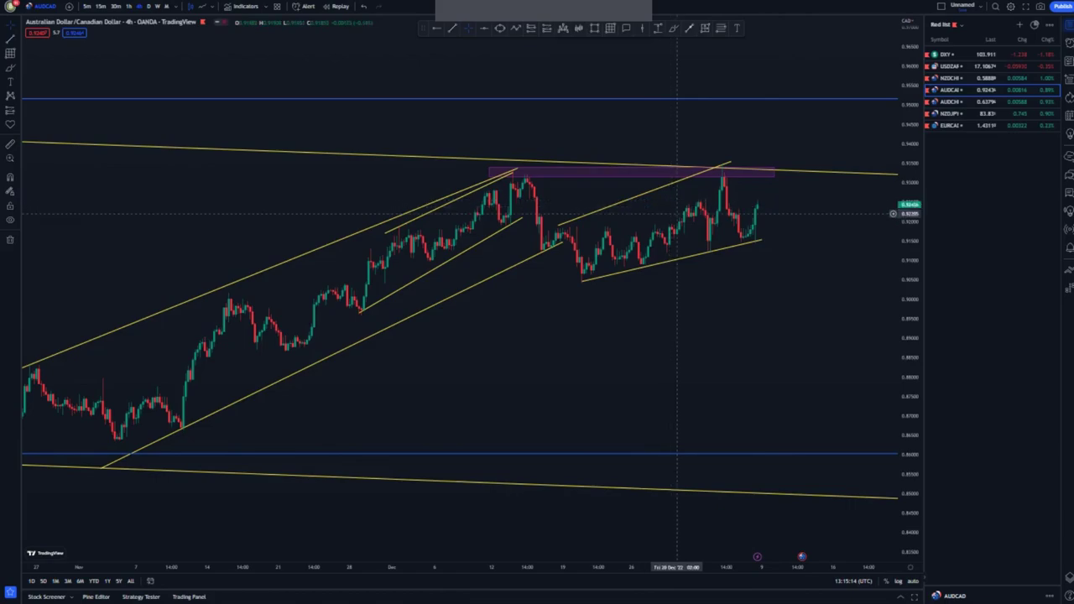
pyautogui.moveTo(749, 304); pyautogui.dragTo(650, 311)
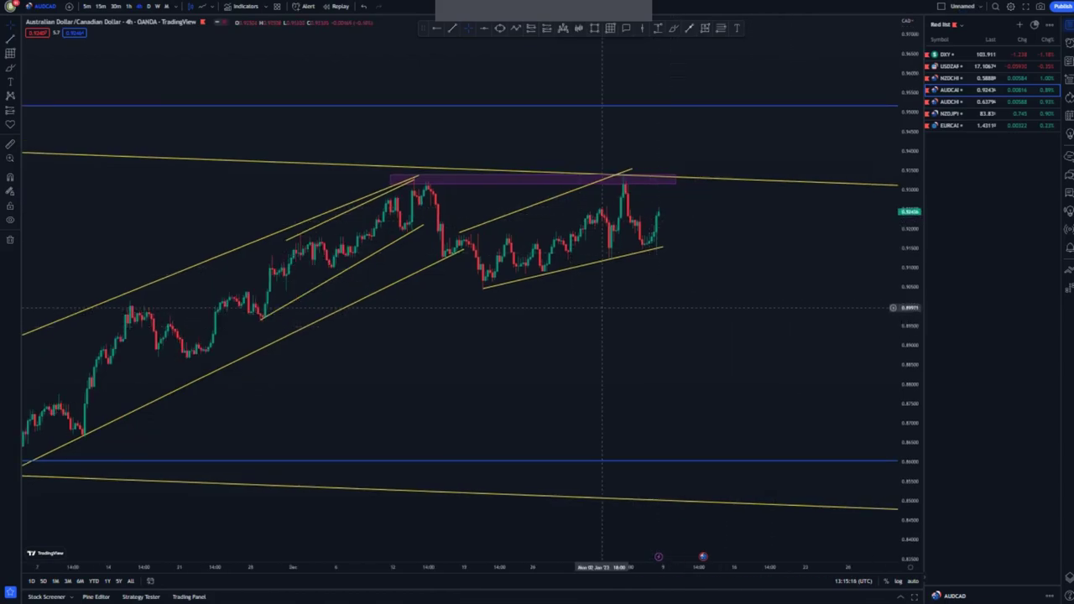
pyautogui.scroll(-2, 601, 308)
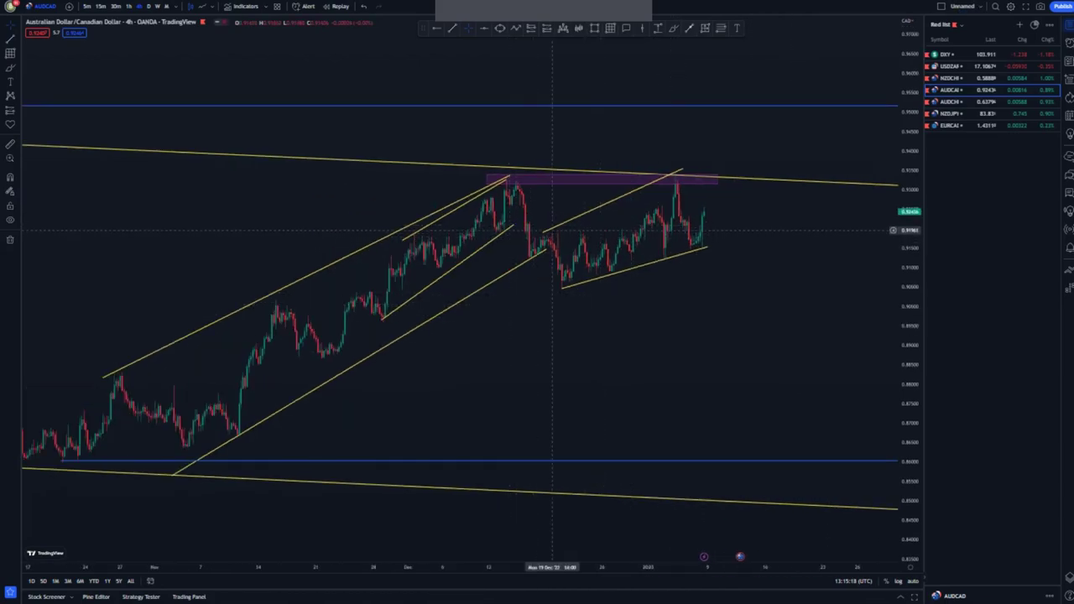
pyautogui.click(545, 232)
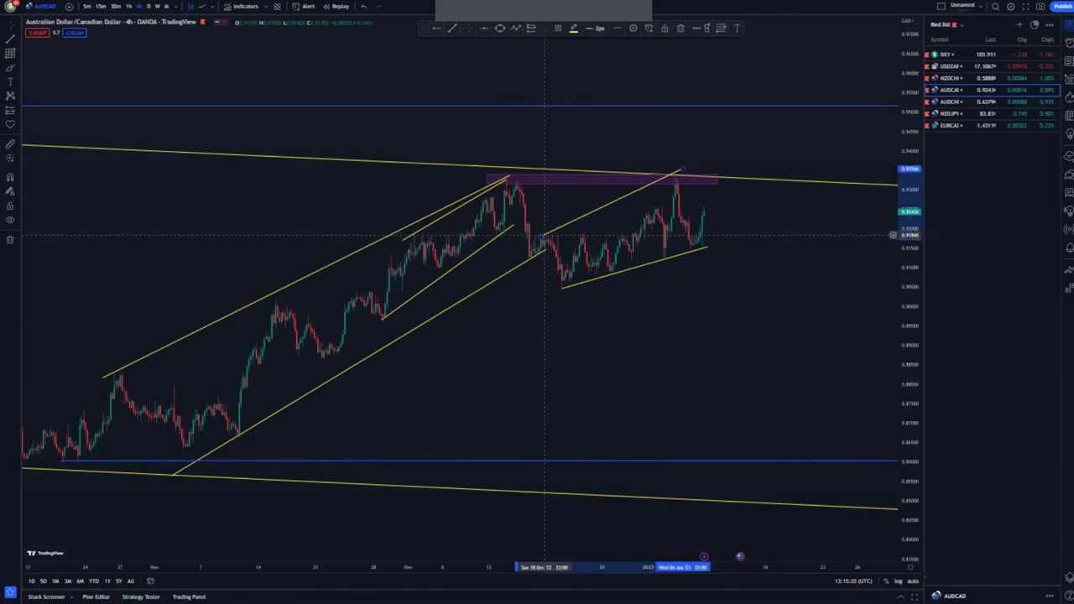
pyautogui.click(707, 293)
# - Draw a projected price path from the latest candle up to the rectangle, then down to the horizontal ray at about 0.860
pyautogui.click(516, 27)
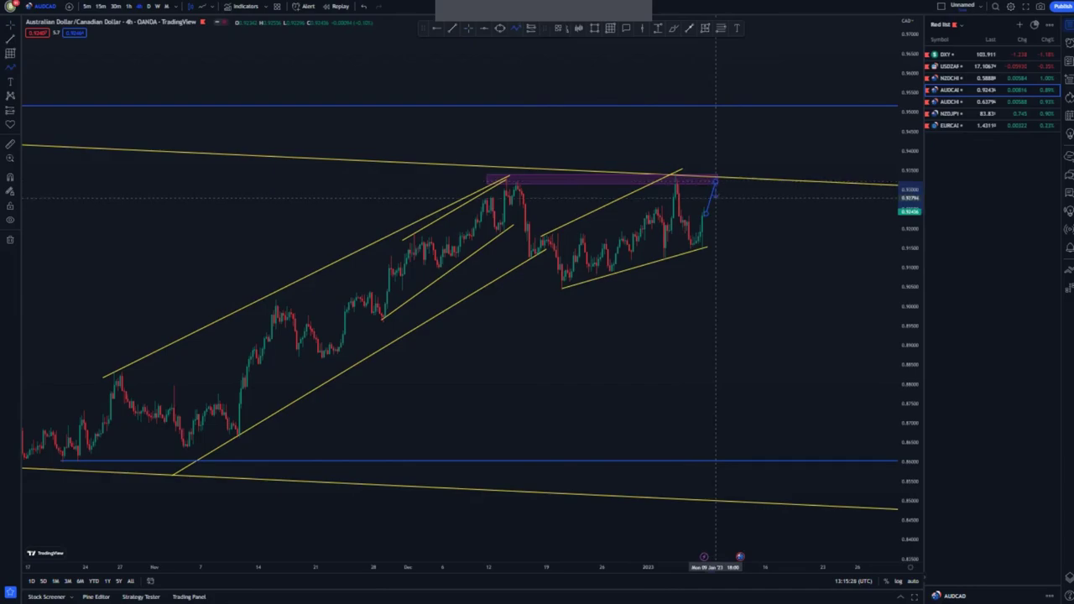
pyautogui.click(715, 182)
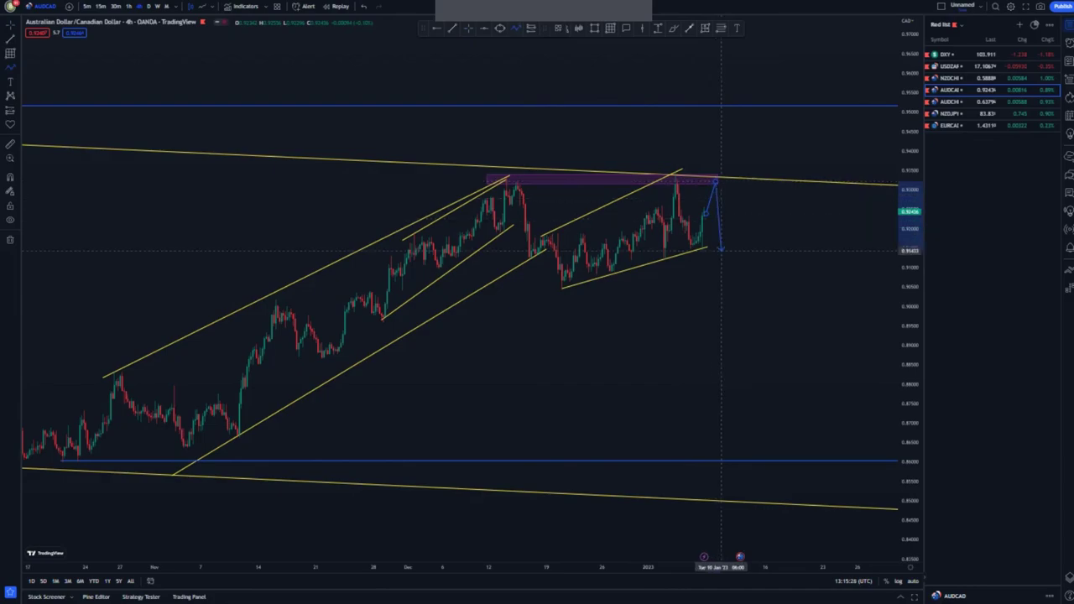
pyautogui.doubleClick(773, 460)
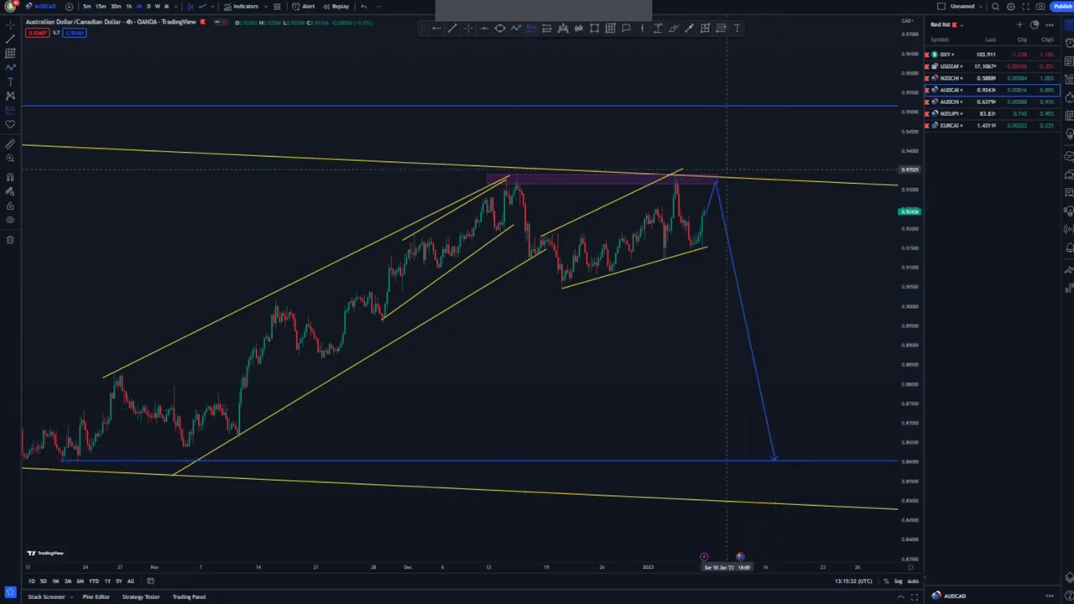
# - Place a short position at the path's peak on the rectangle, with the stop at about 0.939 and the target on the 0.860 ray
pyautogui.click(715, 183)
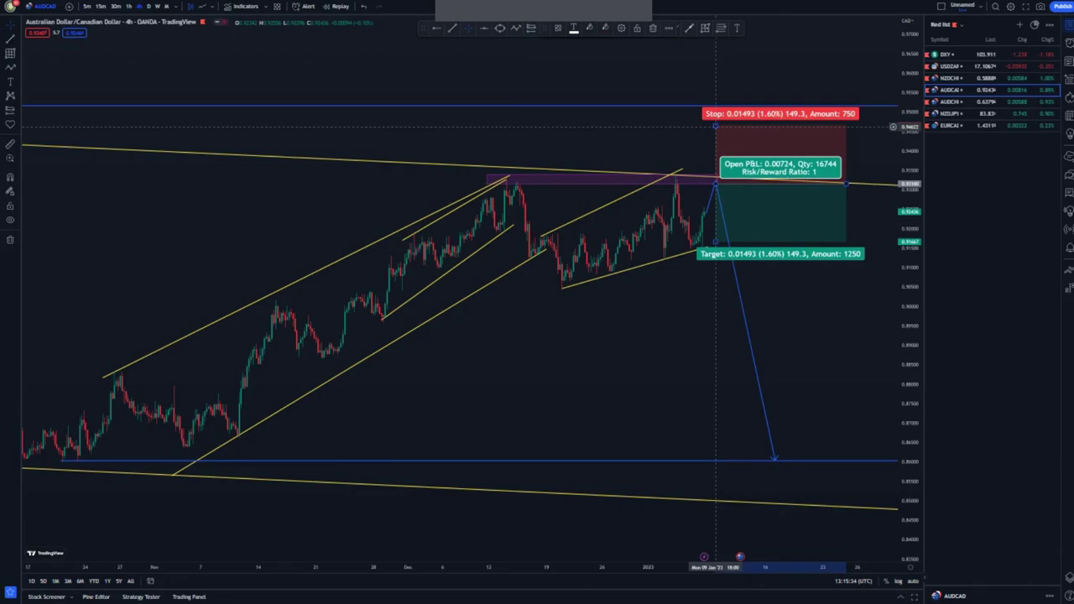
pyautogui.moveTo(715, 126); pyautogui.dragTo(714, 154)
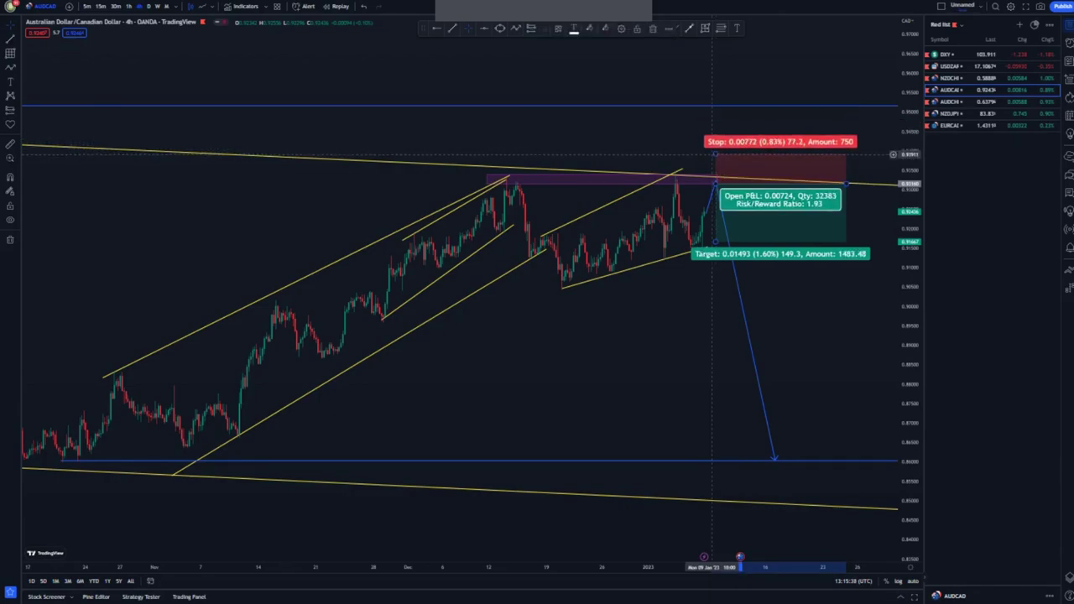
pyautogui.moveTo(671, 329); pyautogui.dragTo(608, 305)
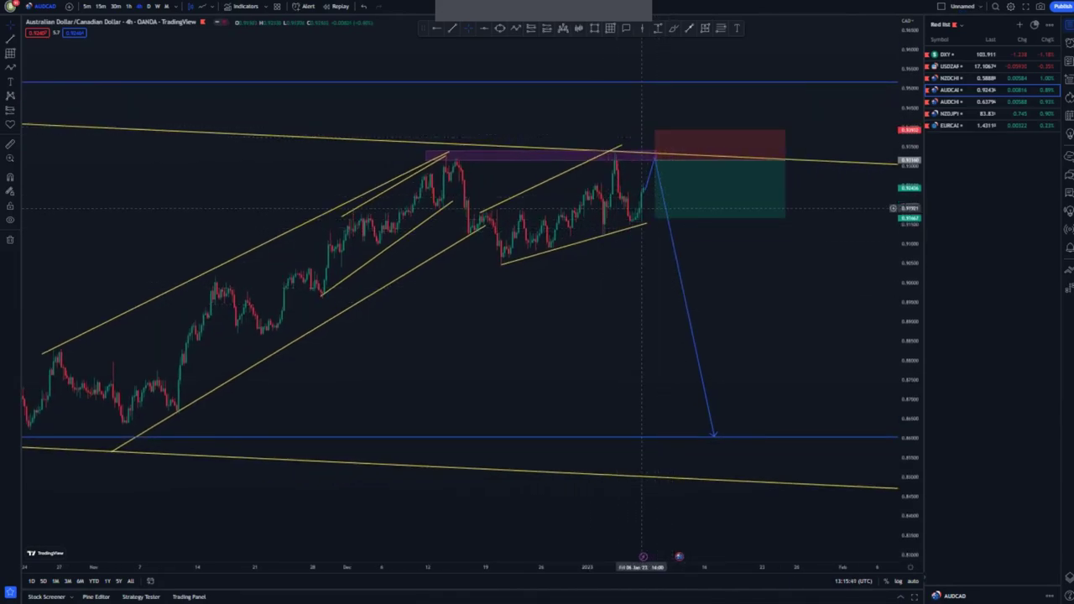
pyautogui.moveTo(654, 218); pyautogui.dragTo(654, 266)
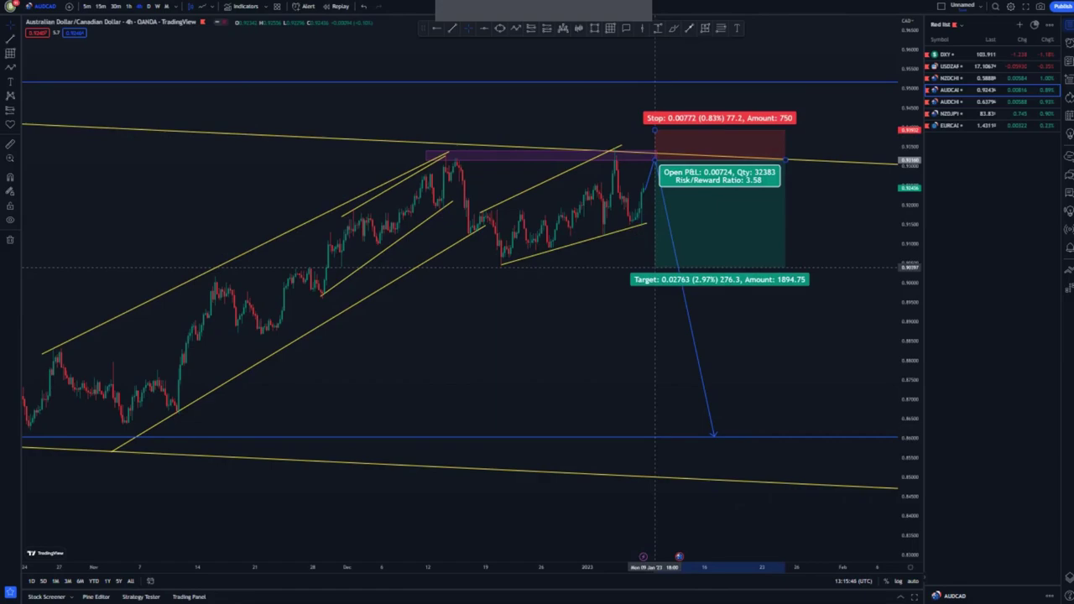
pyautogui.moveTo(654, 267); pyautogui.dragTo(654, 436)
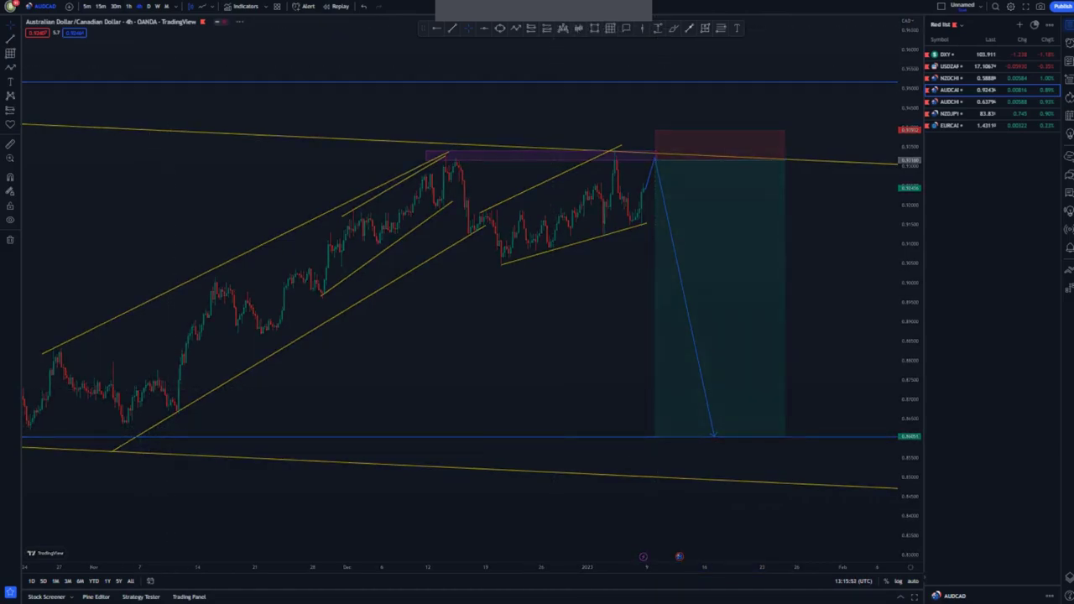
# - Switch to the 1-hour timeframe and examine the whole pattern, the channel and the planned short position
pyautogui.write('1h')
pyautogui.press('Return')
pyautogui.scroll(-5, 335, 188)
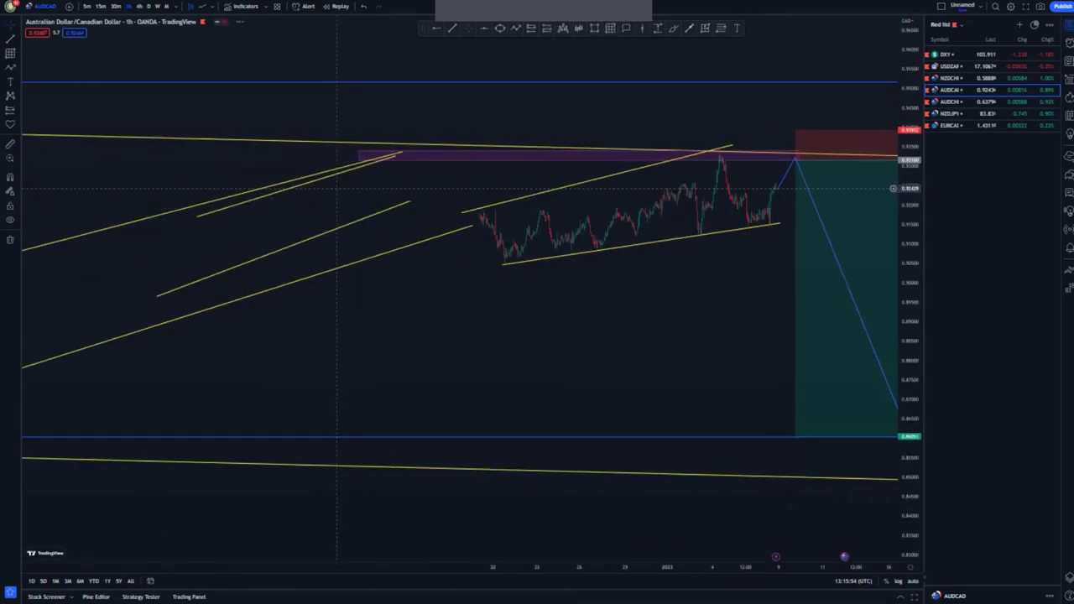
pyautogui.scroll(-3, 336, 188)
pyautogui.scroll(4, 465, 274)
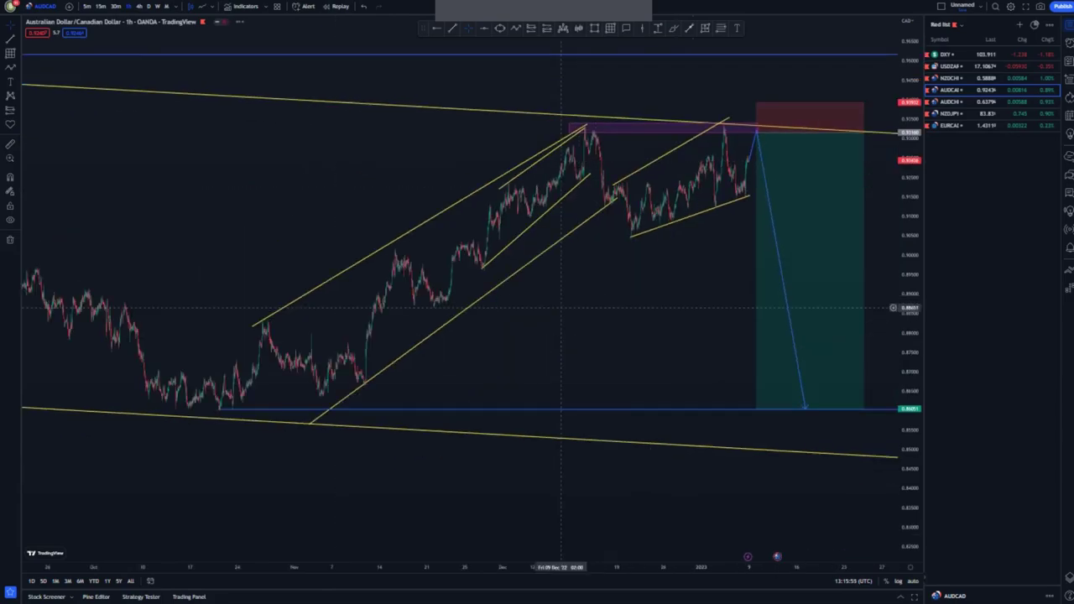
pyautogui.scroll(-3, 466, 273)
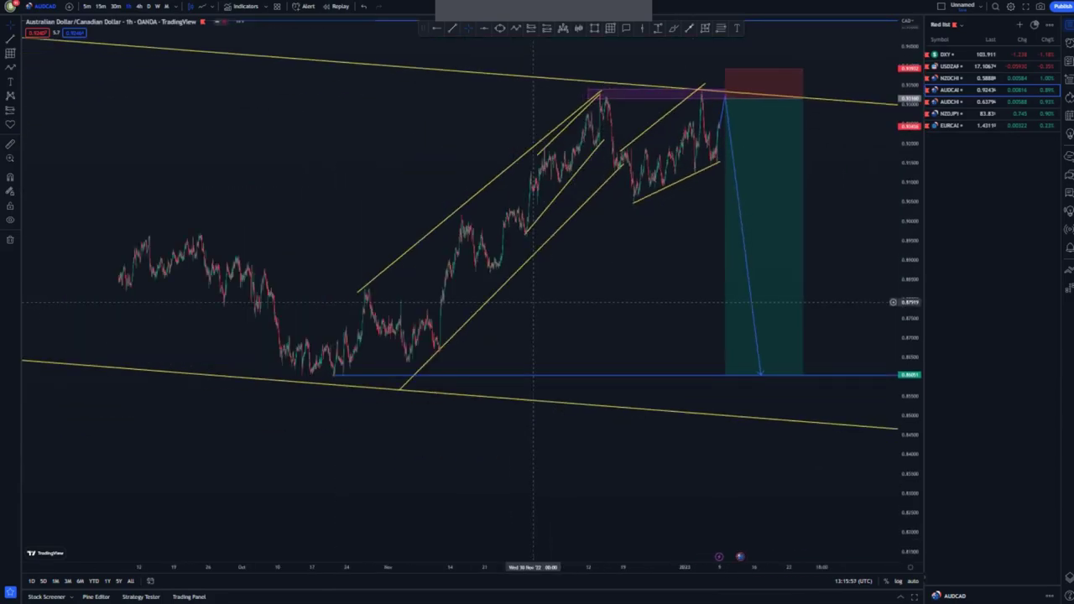
pyautogui.scroll(-2, 532, 302)
pyautogui.moveTo(908, 113); pyautogui.dragTo(908, 228)
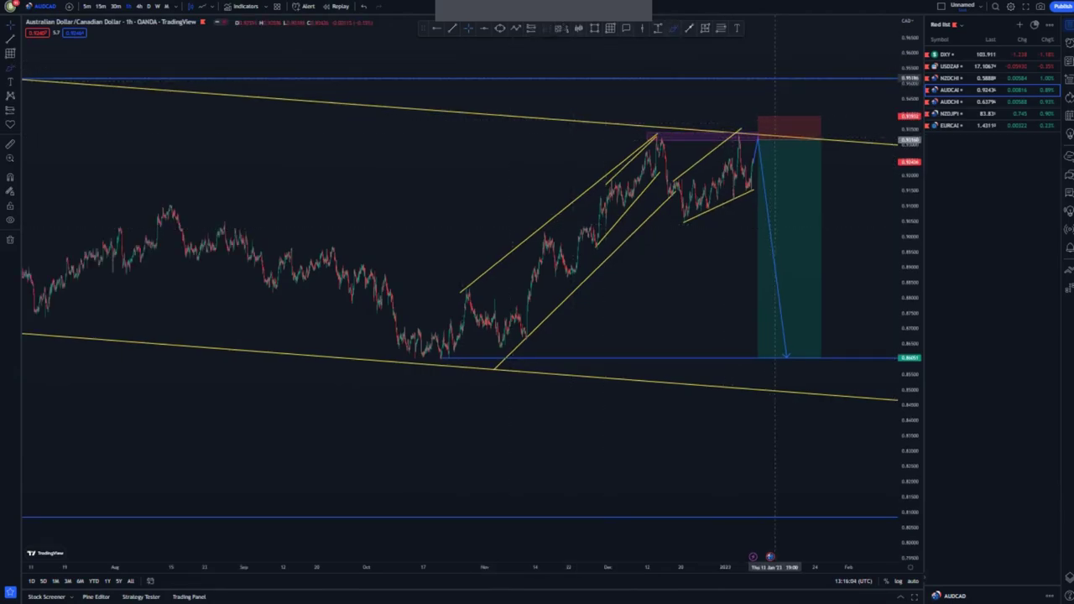
# - Sketch a freehand price path falling from the upper horizontal level near 0.952, and undo it
pyautogui.moveTo(773, 77); pyautogui.dragTo(831, 289)
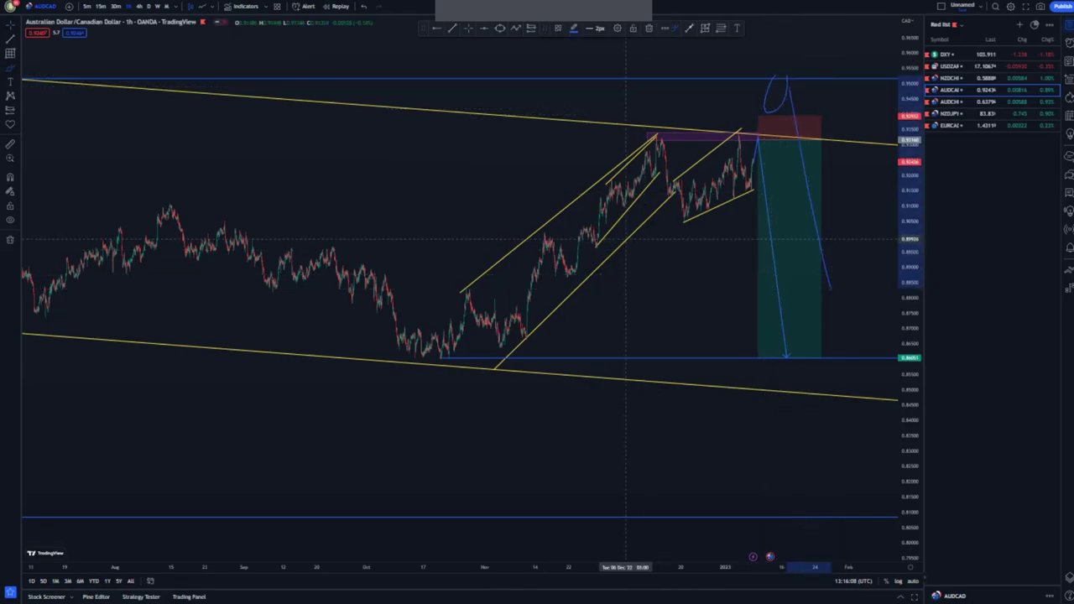
pyautogui.hotkey('ctrl', 'z')
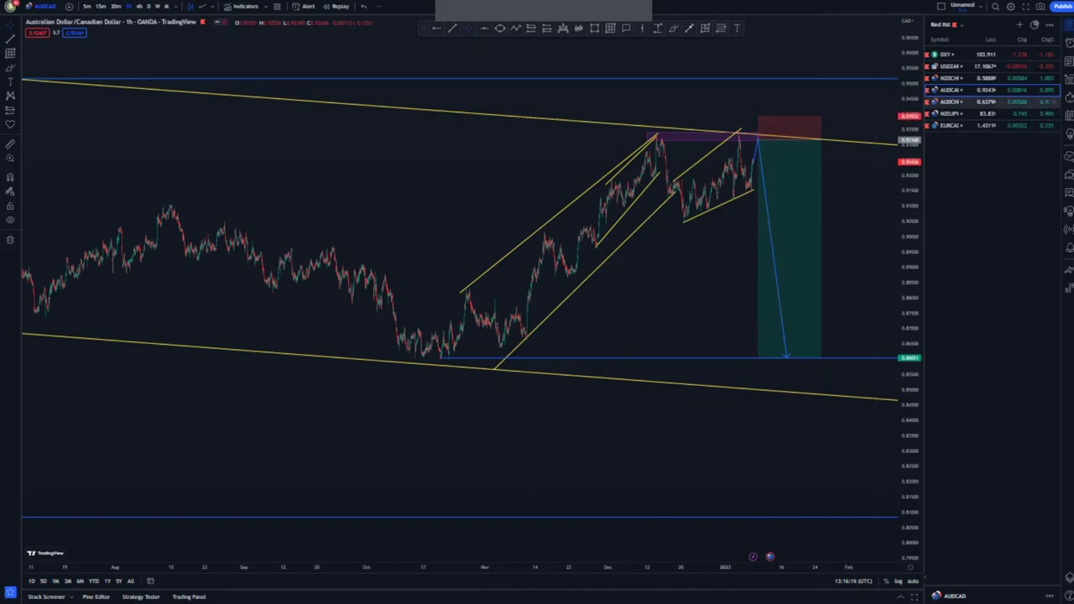
# - Switch the chart to AUD/CHF and remove all of its existing drawings
pyautogui.click(990, 102)
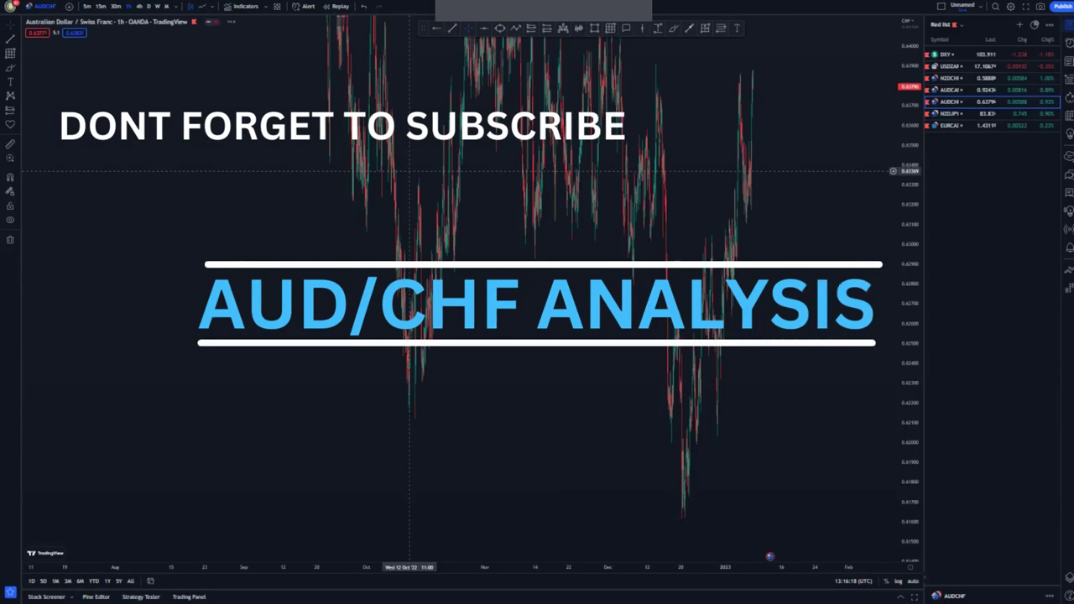
pyautogui.rightClick(388, 128)
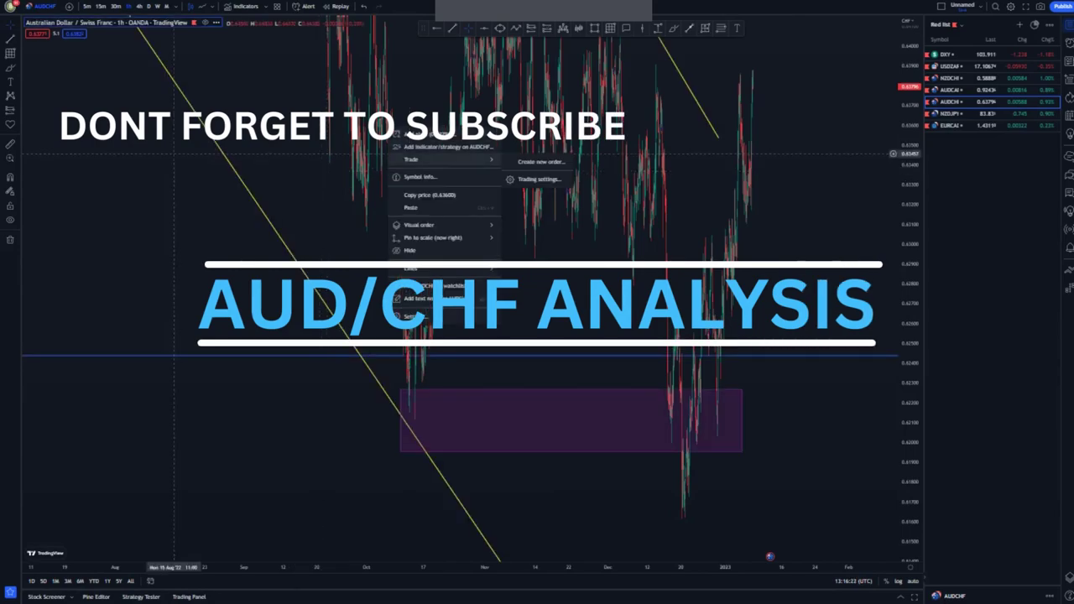
pyautogui.click(10, 239)
pyautogui.click(49, 238)
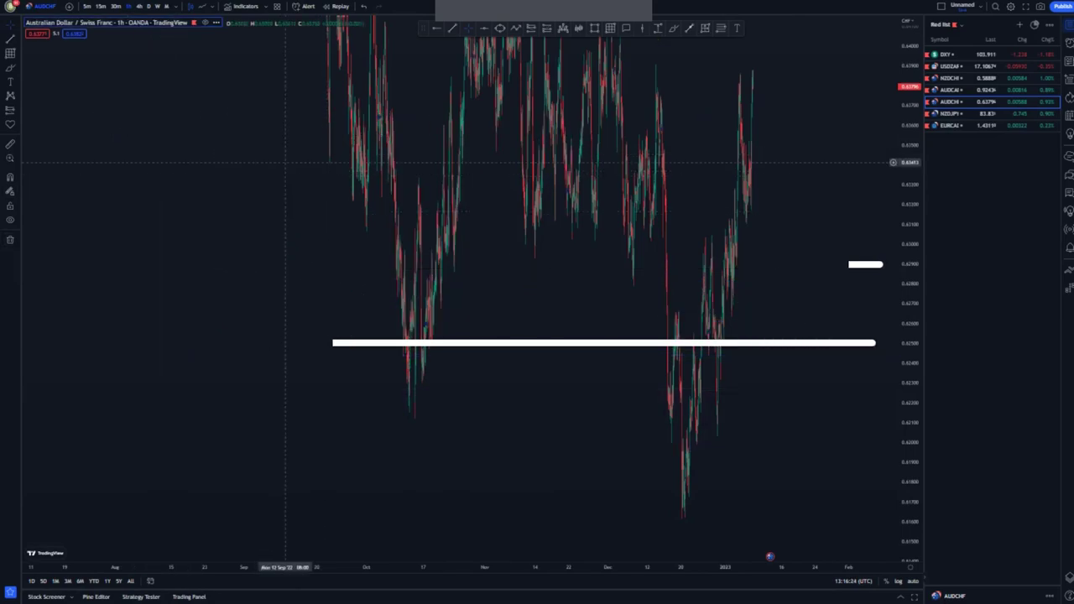
# - Reset the AUD/CHF chart view and switch it to the weekly timeframe
pyautogui.rightClick(284, 166)
pyautogui.click(311, 170)
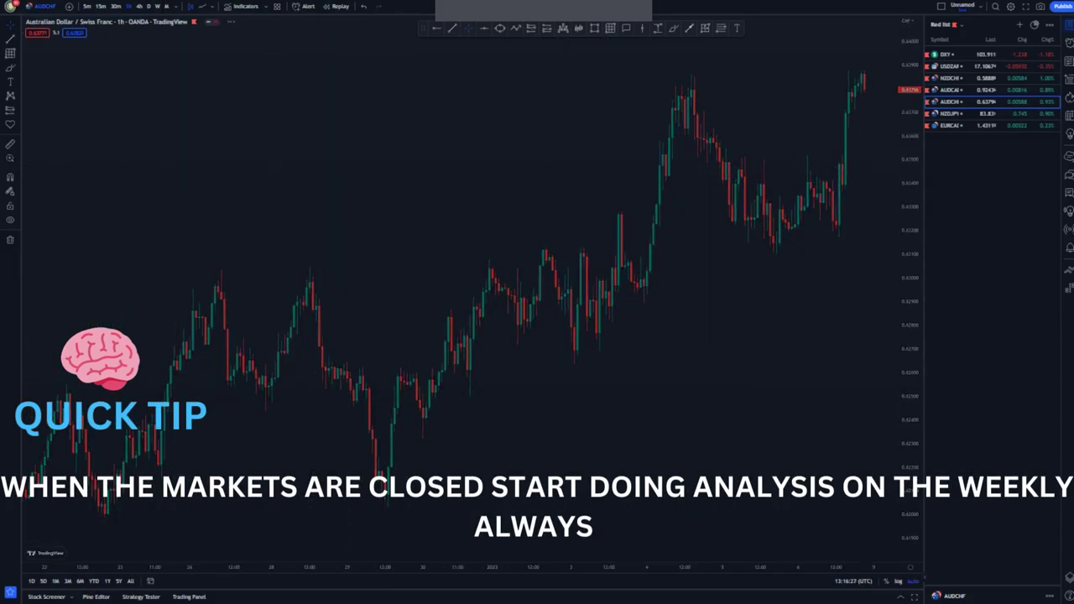
pyautogui.click(157, 6)
pyautogui.scroll(2, 729, 369)
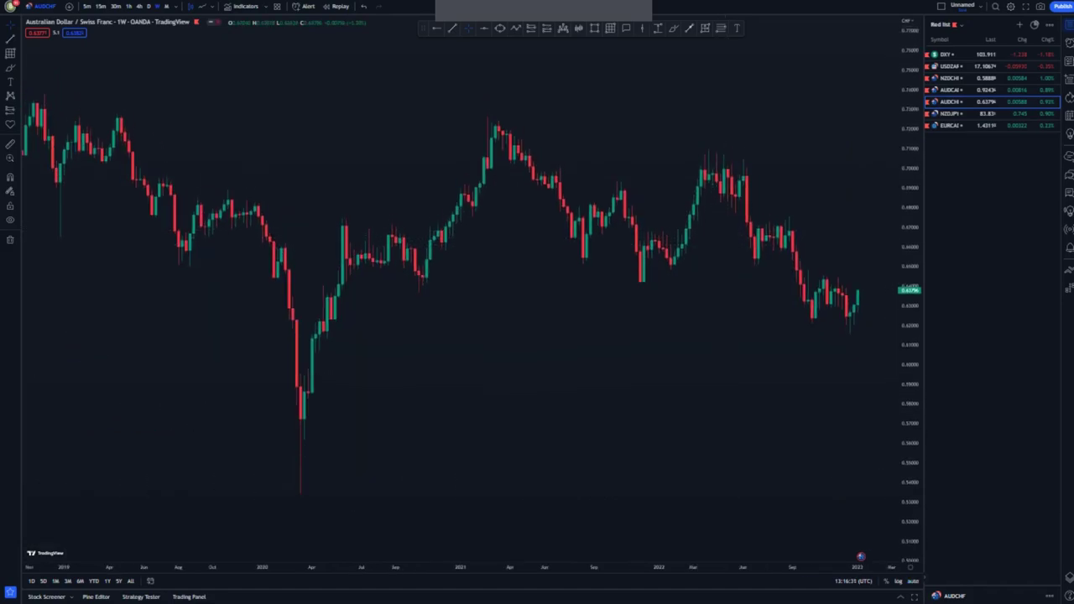
# - Draw horizontal rays from the March 2020 low near 0.535, the early 2021 high near 0.726 and the August 2022 high near 0.675
pyautogui.moveTo(765, 364); pyautogui.dragTo(657, 293)
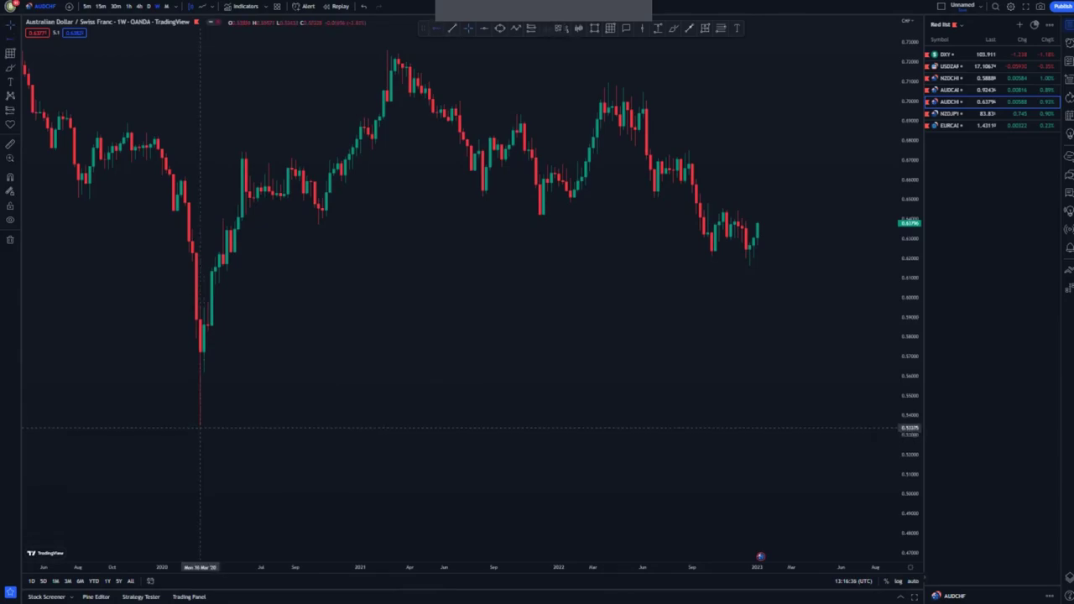
pyautogui.click(199, 425)
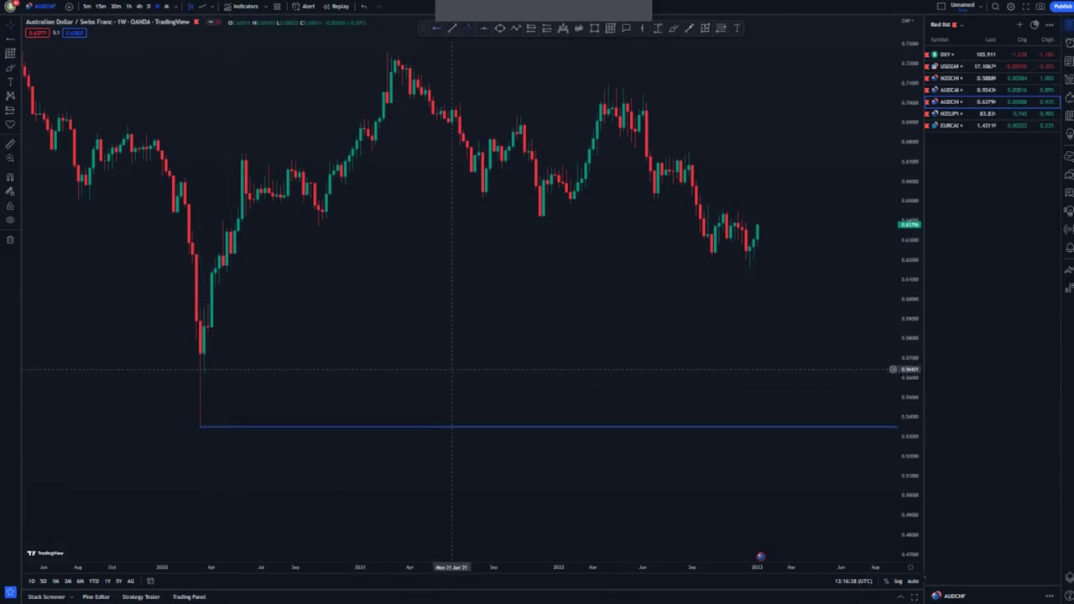
pyautogui.moveTo(453, 371); pyautogui.dragTo(445, 435)
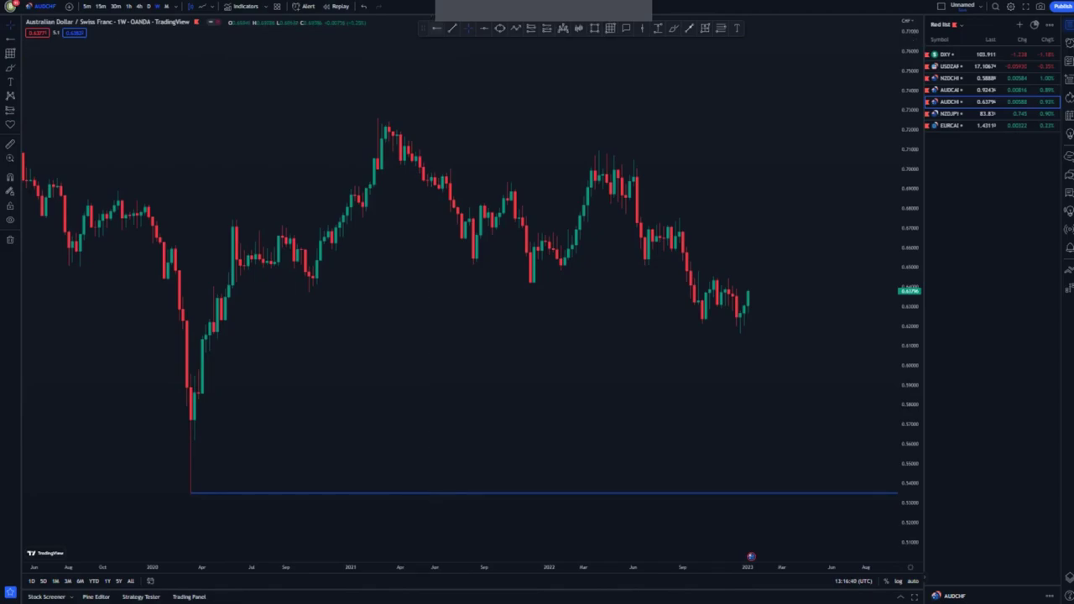
pyautogui.click(378, 120)
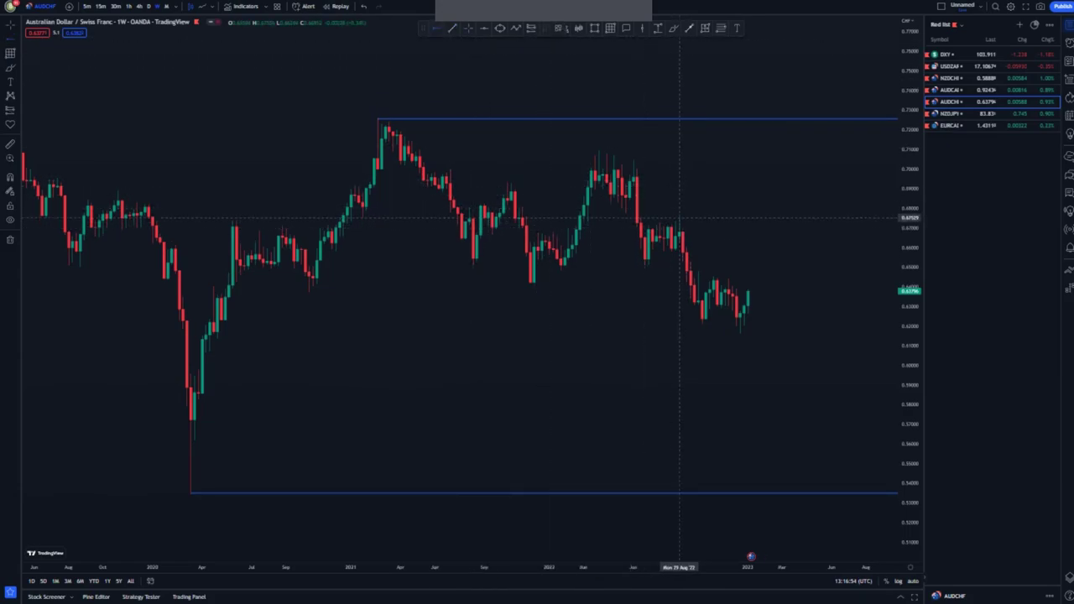
pyautogui.click(680, 218)
# - Draw a downward arrow from just below the 0.675 ray in February 2023 to the ray at the March 2020 low
pyautogui.moveTo(640, 218); pyautogui.dragTo(610, 228)
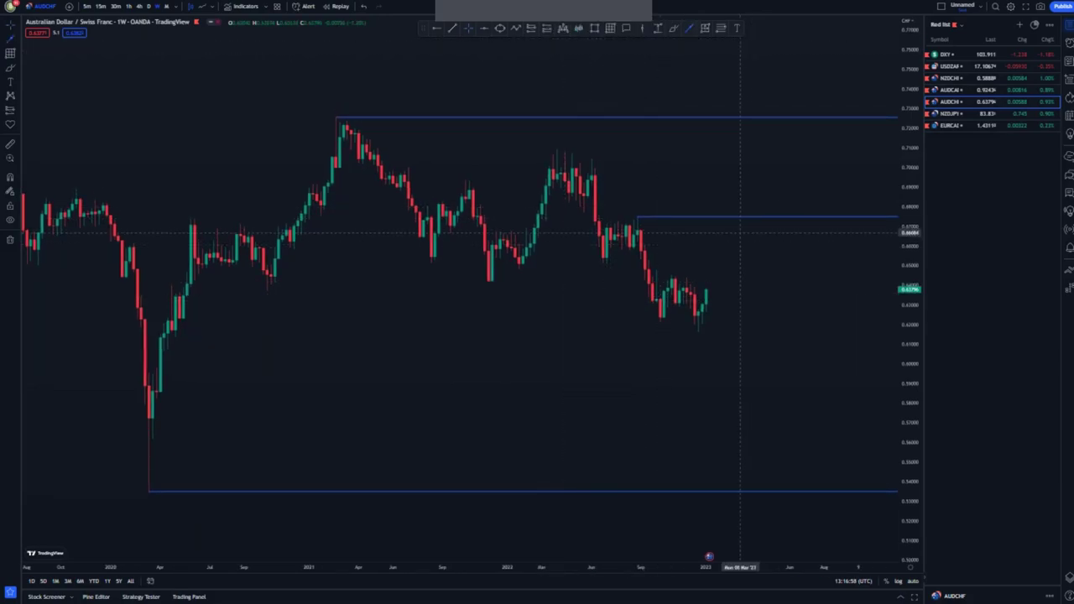
pyautogui.click(733, 221)
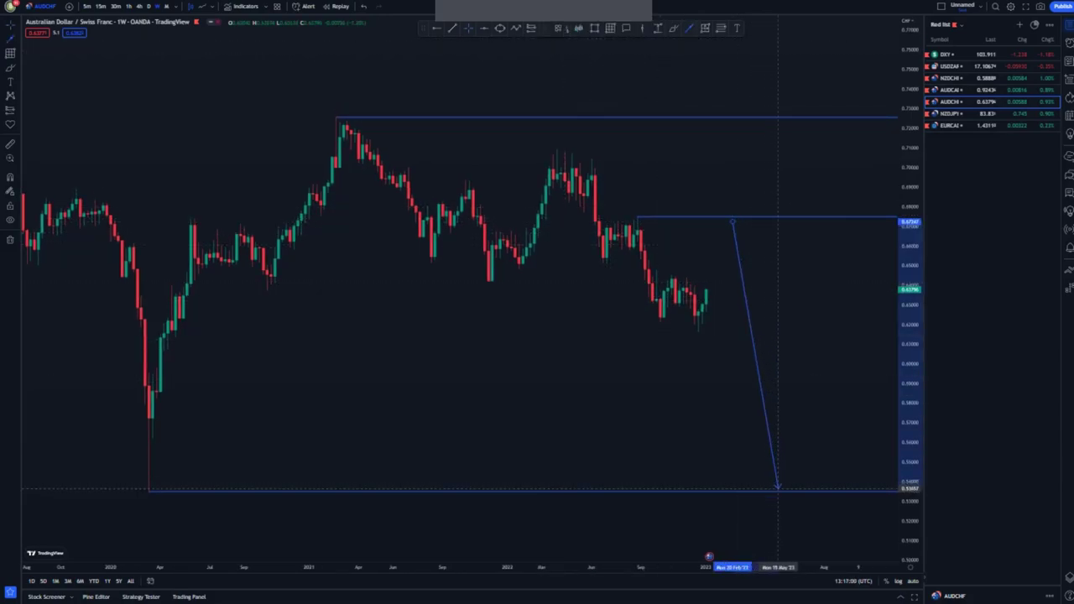
pyautogui.click(777, 487)
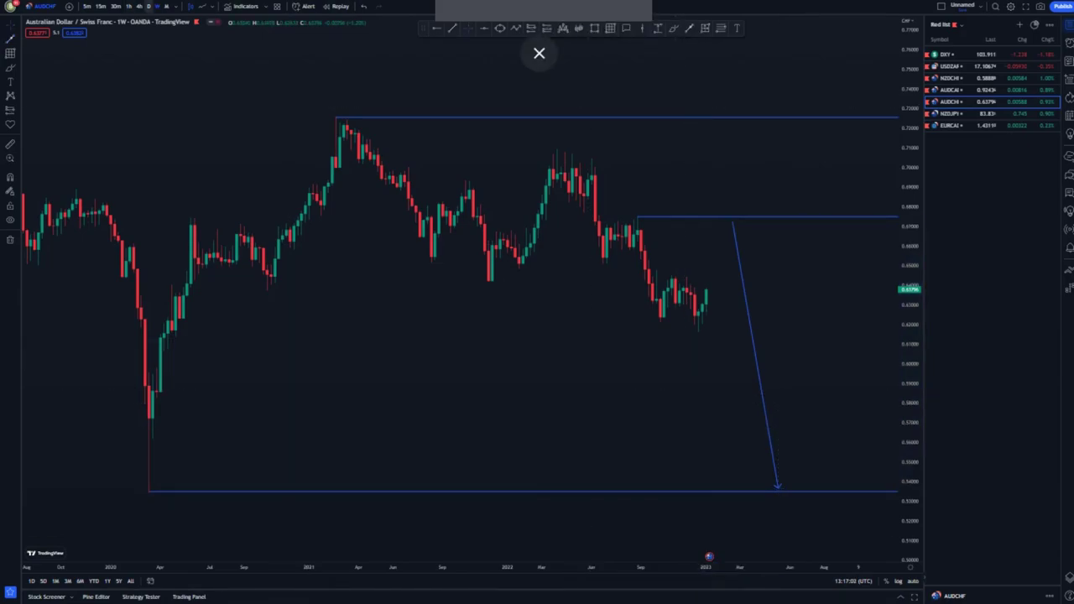
# - Switch to the daily timeframe and draw a descending trend line from the 8 June 2022 high, along the swing highs, to late December 2022
pyautogui.click(148, 6)
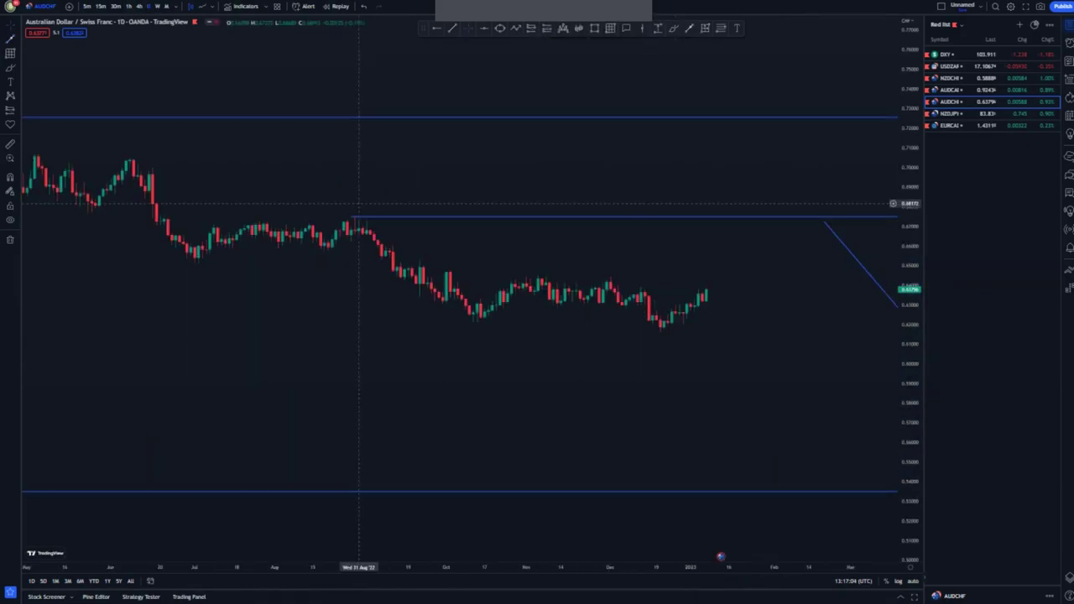
pyautogui.scroll(-6, 359, 203)
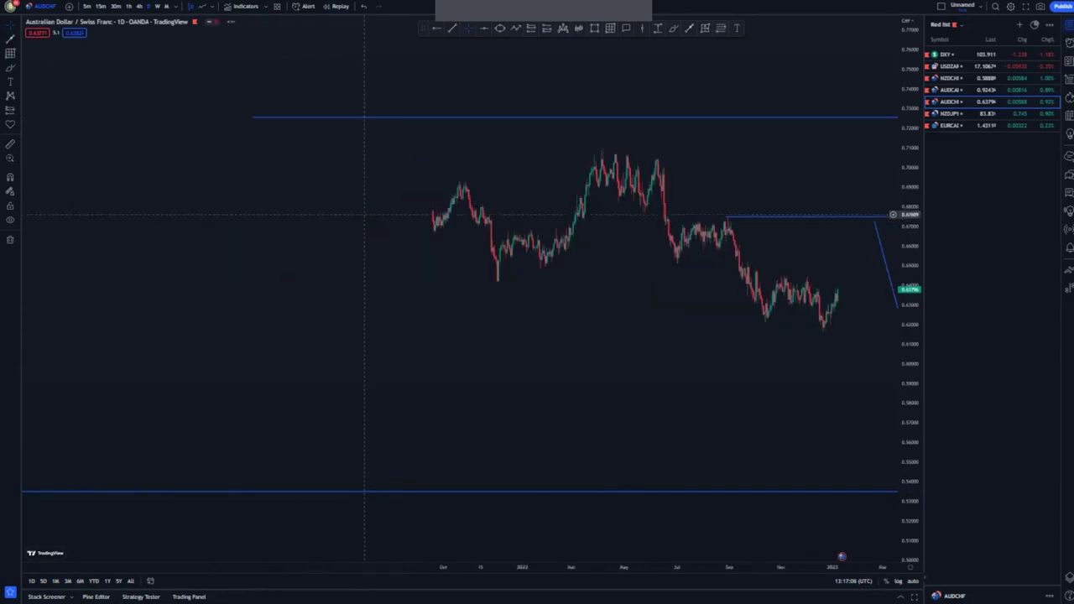
pyautogui.moveTo(624, 336); pyautogui.dragTo(469, 273)
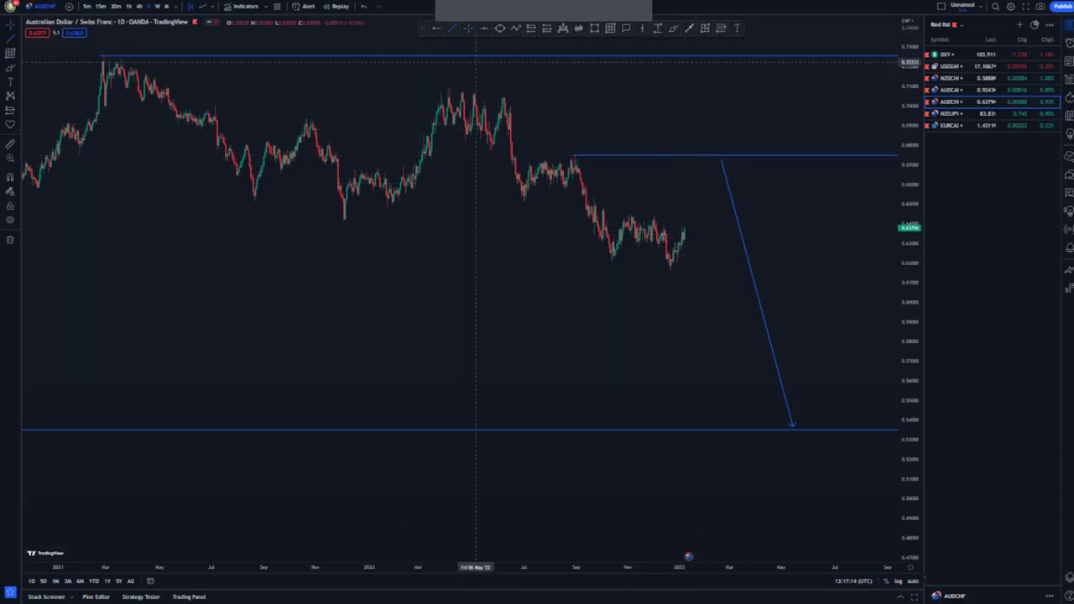
pyautogui.click(503, 95)
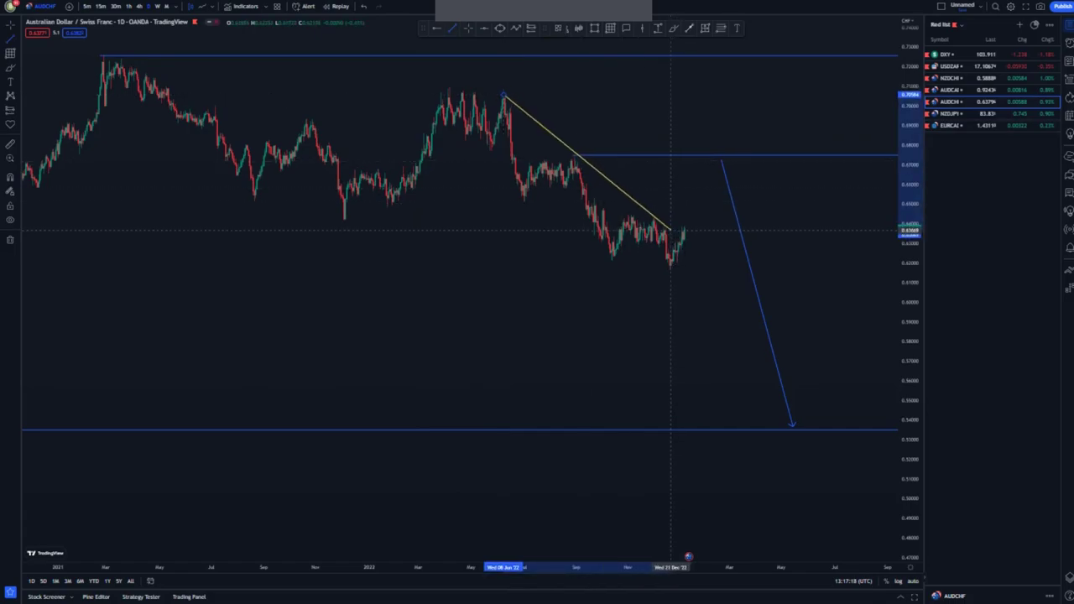
pyautogui.click(669, 229)
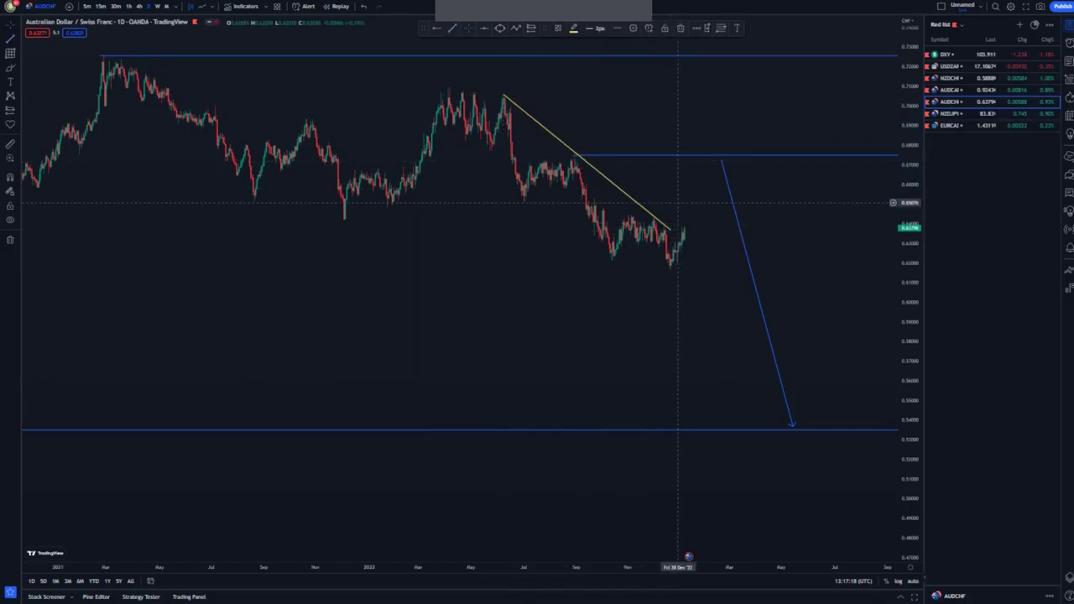
# - Draw a lower descending trend line beneath the 2022 swing lows, adjusting its ends to about 0.674 in April and 0.611 in November
pyautogui.click(466, 137)
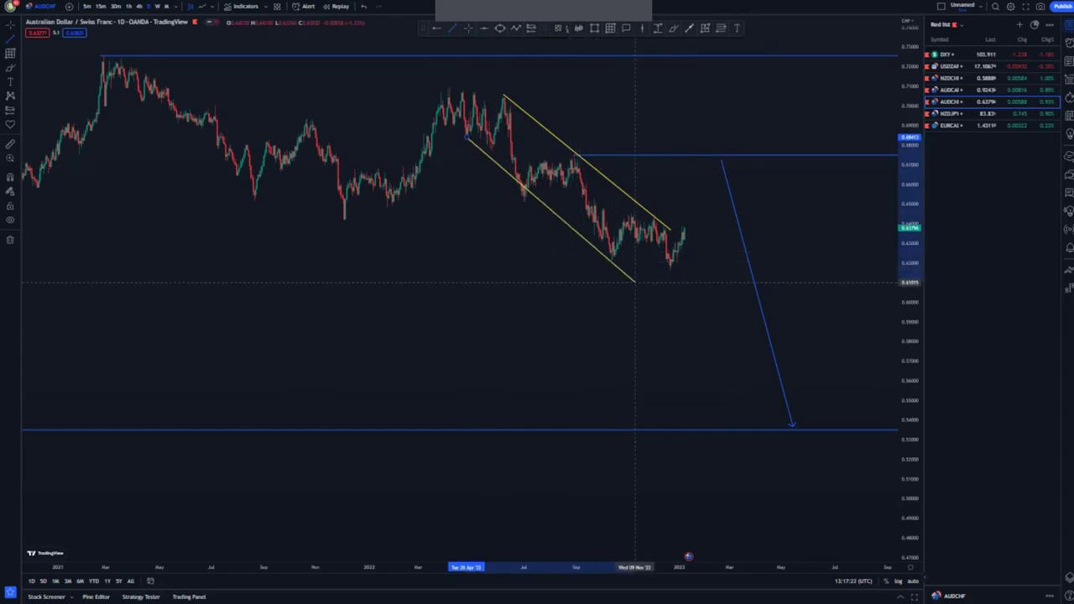
pyautogui.click(635, 282)
pyautogui.moveTo(464, 136); pyautogui.dragTo(461, 157)
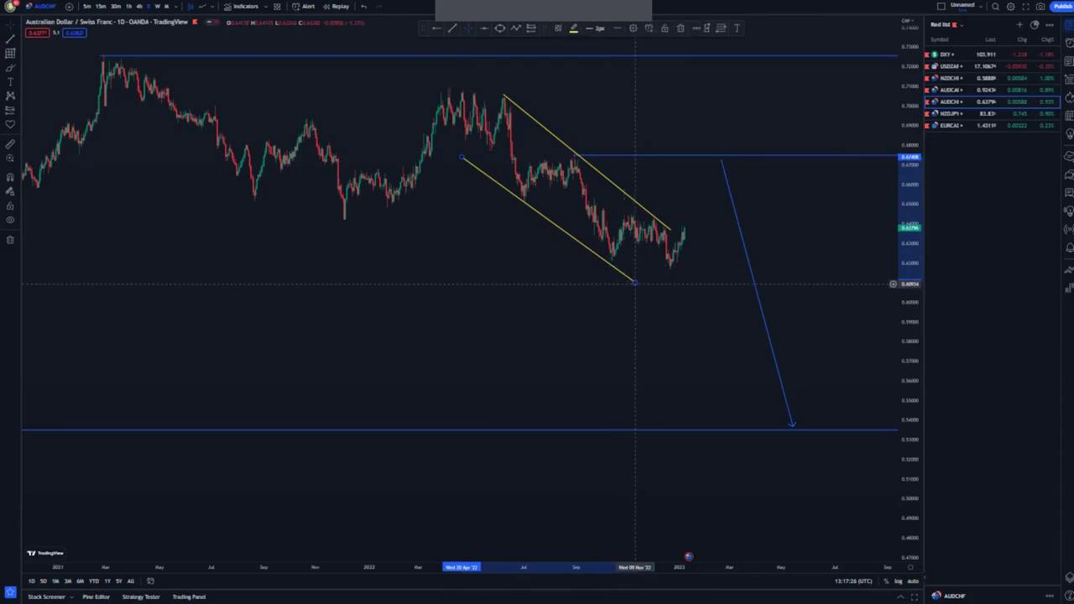
pyautogui.moveTo(635, 283); pyautogui.dragTo(647, 280)
pyautogui.click(511, 248)
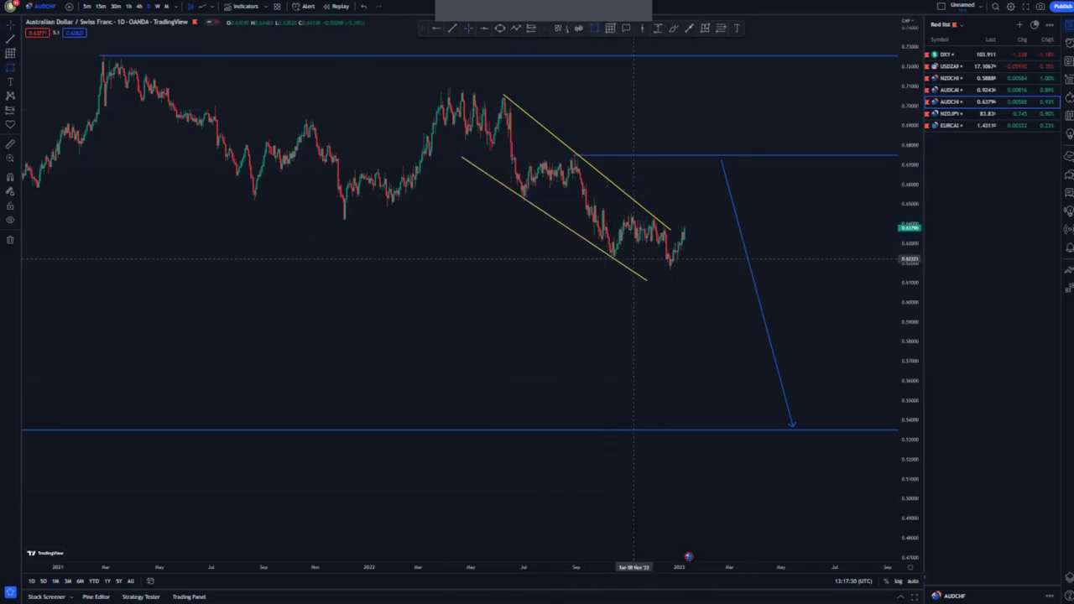
# - Mark the October to December 2022 lows with a rectangle from about 0.618 to 0.622, shifted slightly earlier to end around 29 December
pyautogui.moveTo(615, 260); pyautogui.dragTo(681, 267)
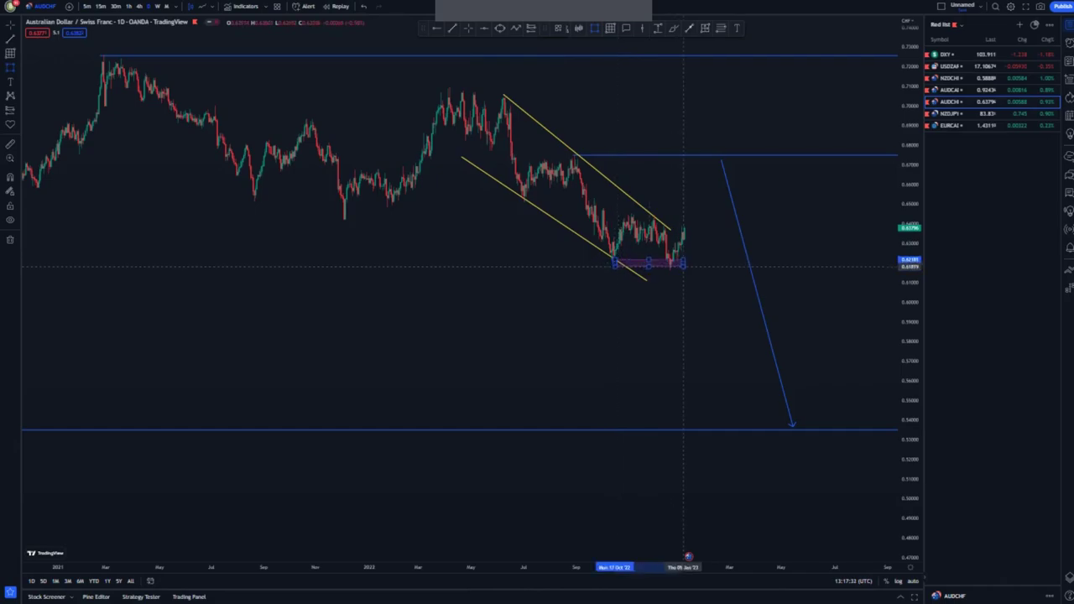
pyautogui.click(649, 285)
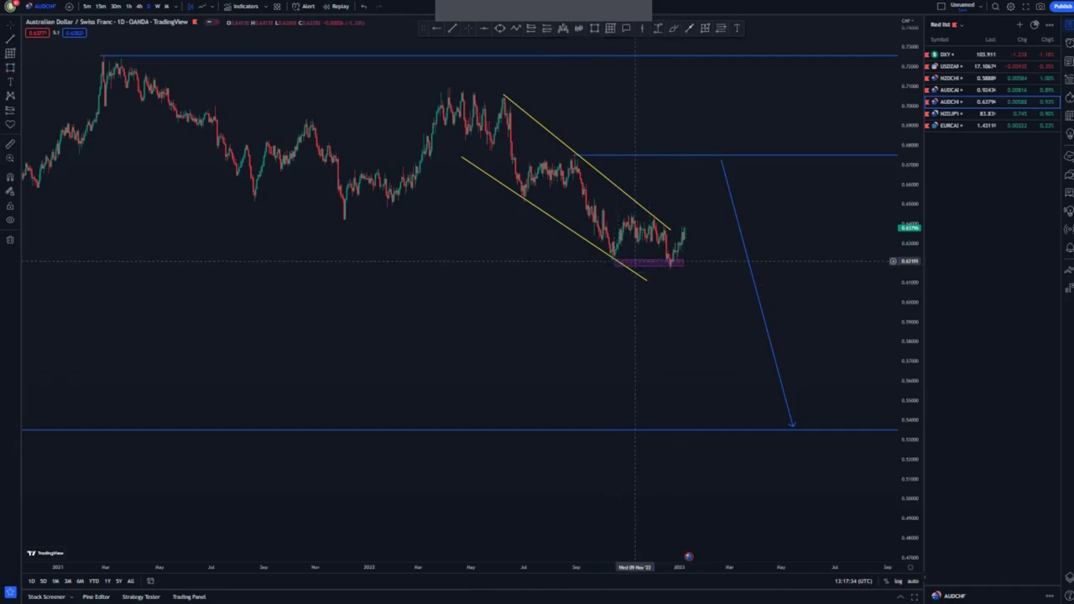
pyautogui.moveTo(635, 261); pyautogui.dragTo(630, 260)
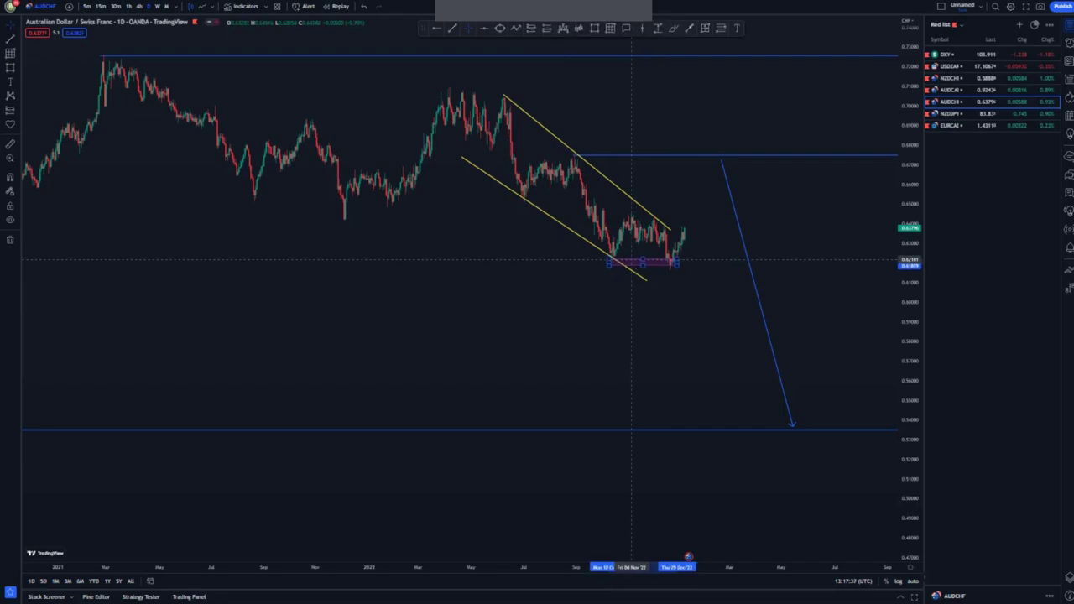
pyautogui.click(671, 300)
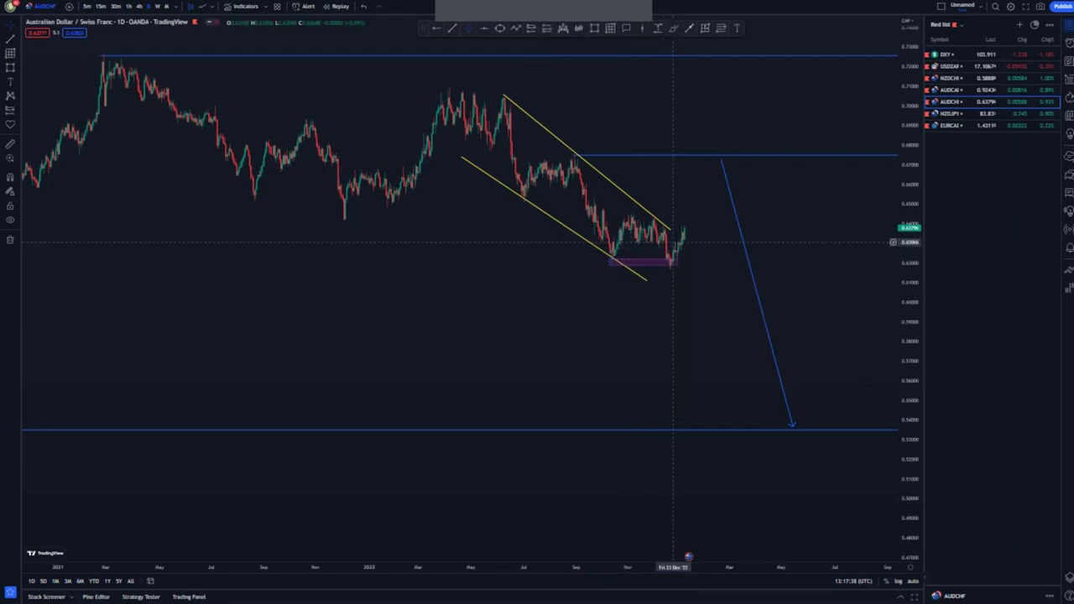
# - Extend the upper trend line to 6 January 2023 and draw an upward arrow from the current price to the 0.675 ray
pyautogui.moveTo(675, 233); pyautogui.dragTo(684, 240)
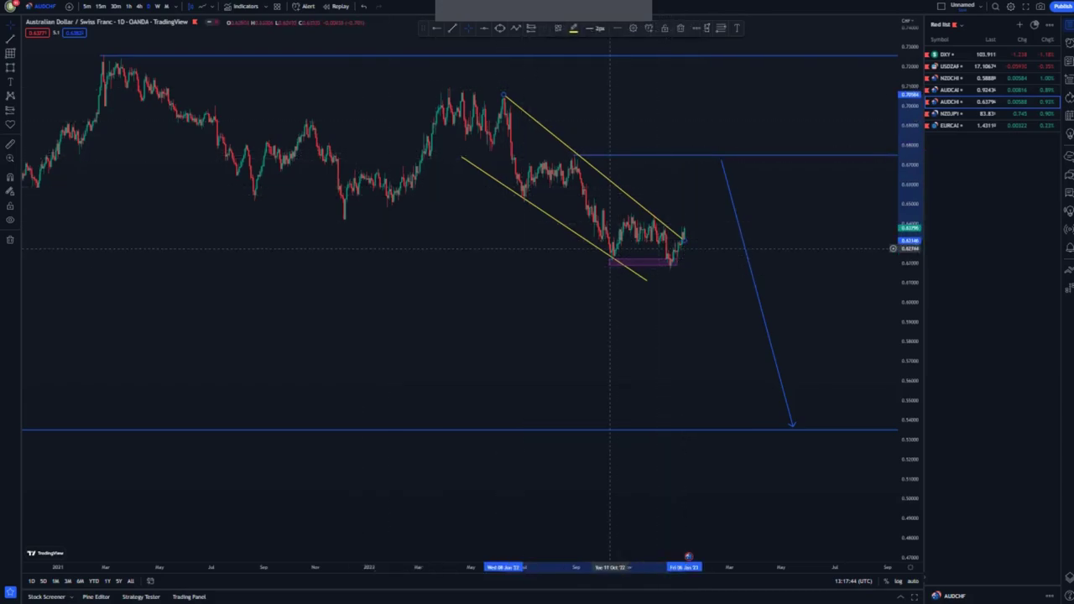
pyautogui.scroll(1, 600, 239)
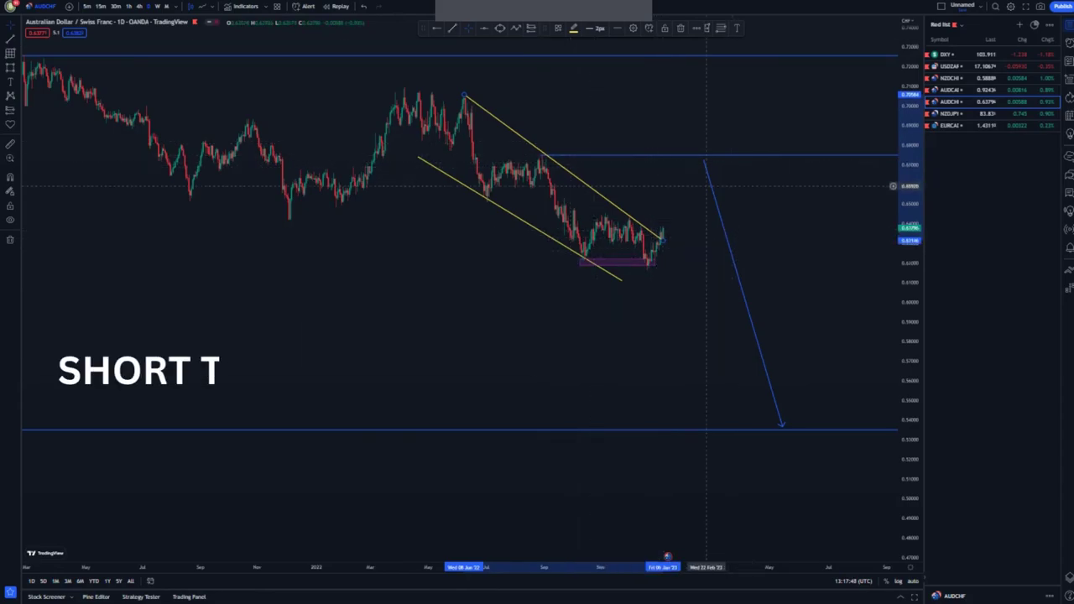
pyautogui.click(595, 113)
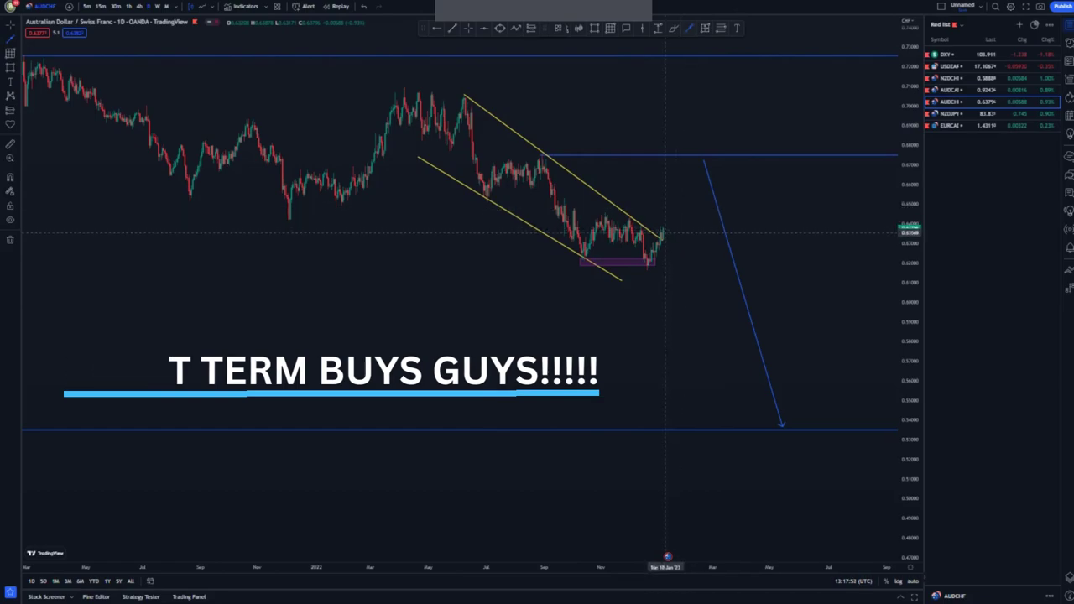
pyautogui.moveTo(663, 232); pyautogui.dragTo(674, 157)
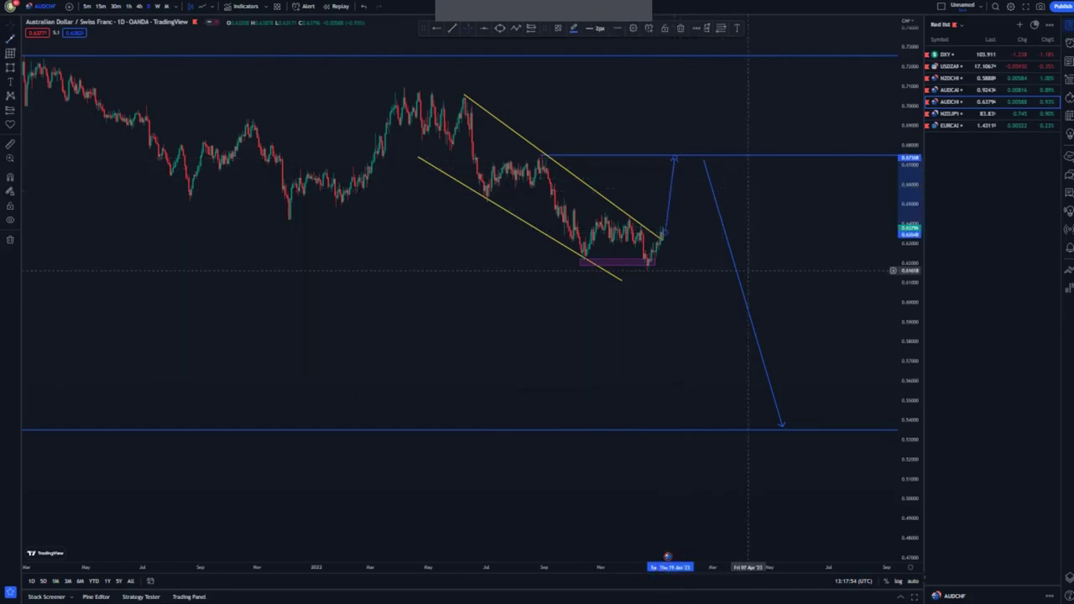
# - Switch to the 4-hour timeframe and shorten the upper trend line to end around 22 December 2022 near 0.637
pyautogui.click(138, 6)
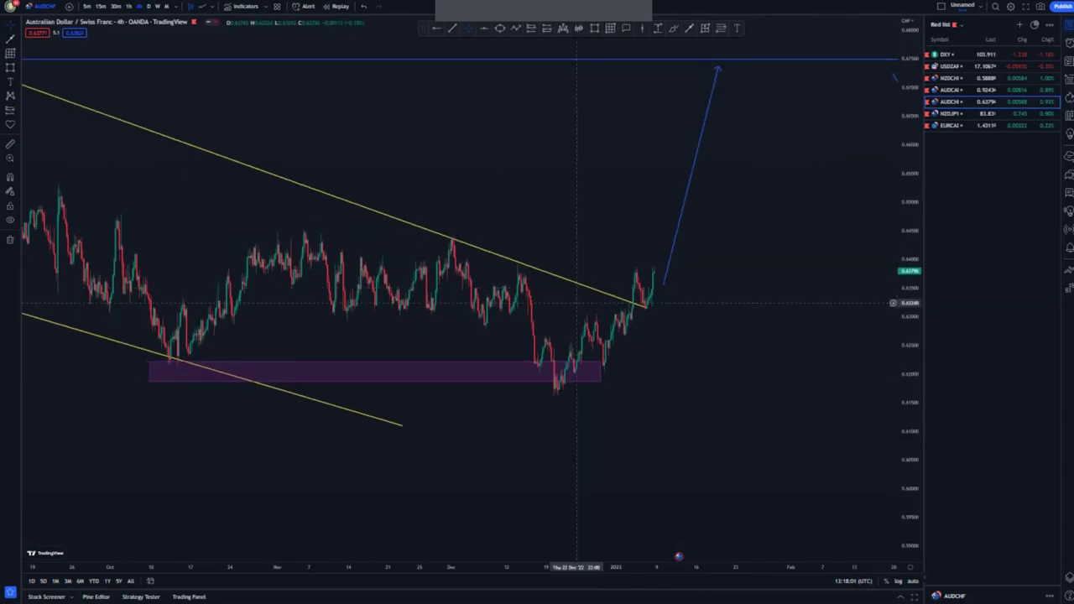
pyautogui.moveTo(647, 308); pyautogui.dragTo(570, 275)
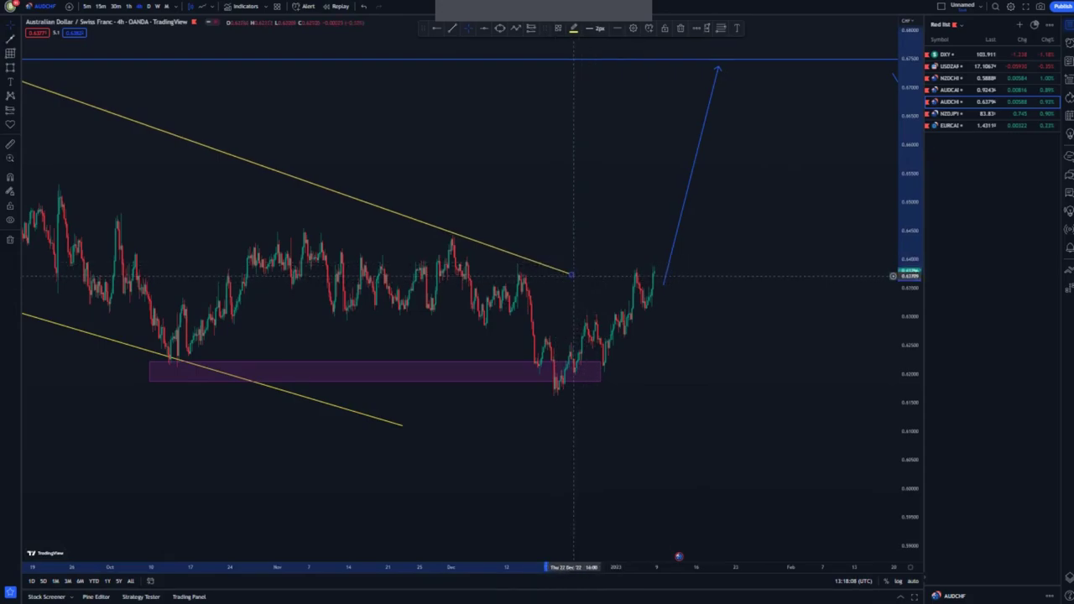
pyautogui.scroll(2, 573, 275)
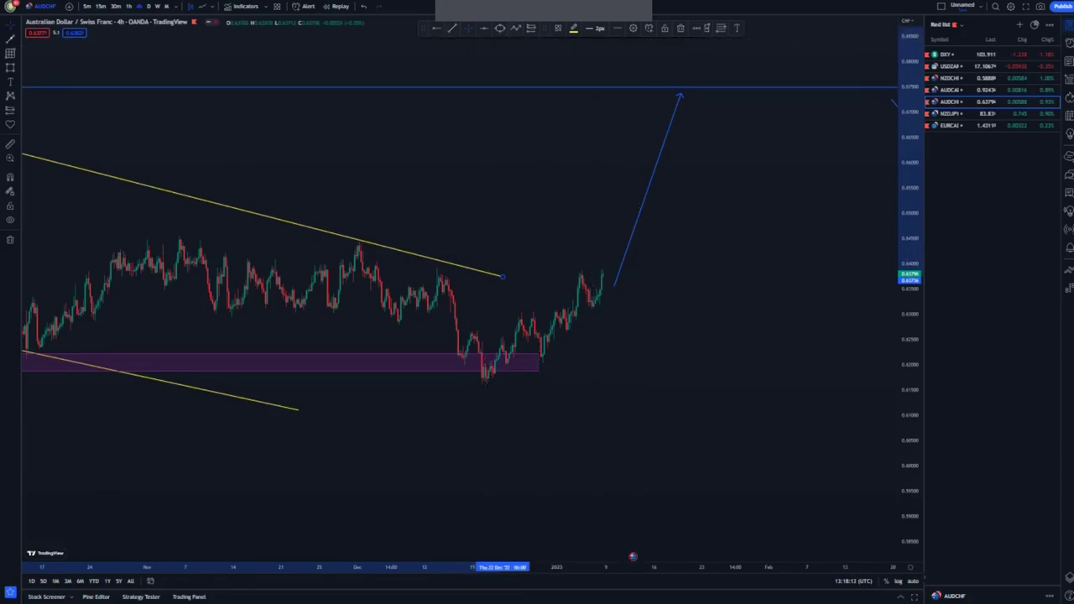
pyautogui.click(691, 72)
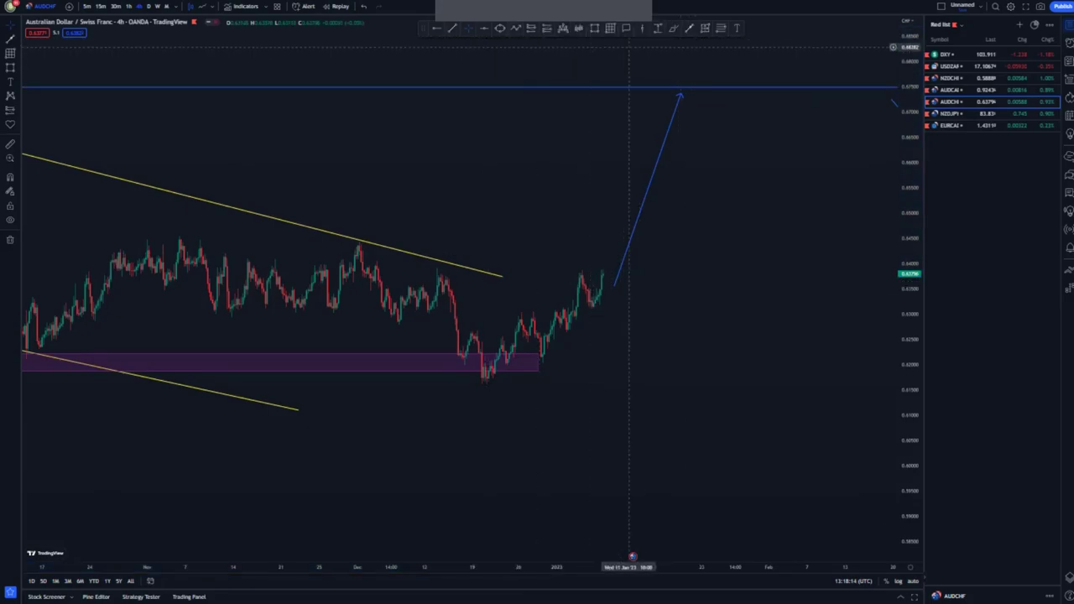
# - Sketch a freehand consolidation with upper and lower boundaries beside the current price, a rise to the 0.675 ray and a fall to about 0.622
pyautogui.click(612, 294)
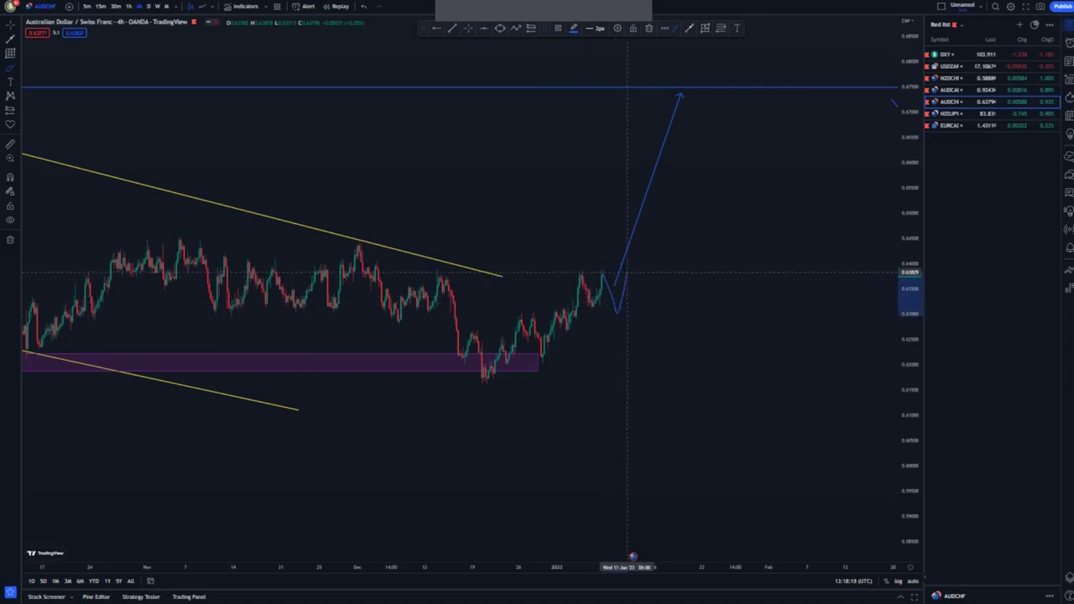
pyautogui.moveTo(639, 300); pyautogui.dragTo(684, 102)
pyautogui.moveTo(577, 271); pyautogui.dragTo(631, 275)
pyautogui.moveTo(581, 309); pyautogui.dragTo(637, 306)
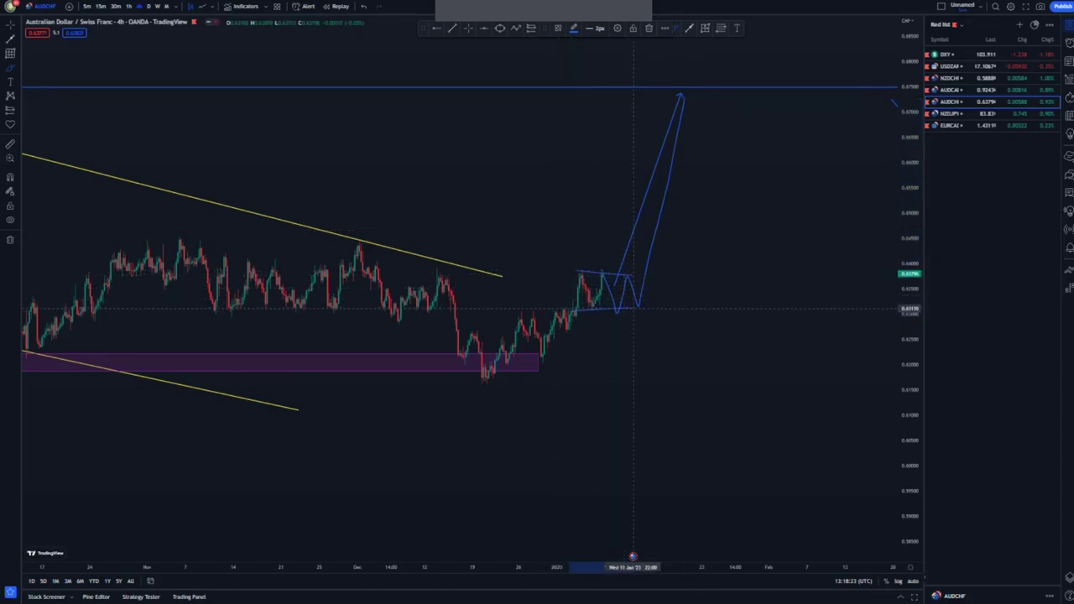
pyautogui.moveTo(692, 88); pyautogui.dragTo(740, 353)
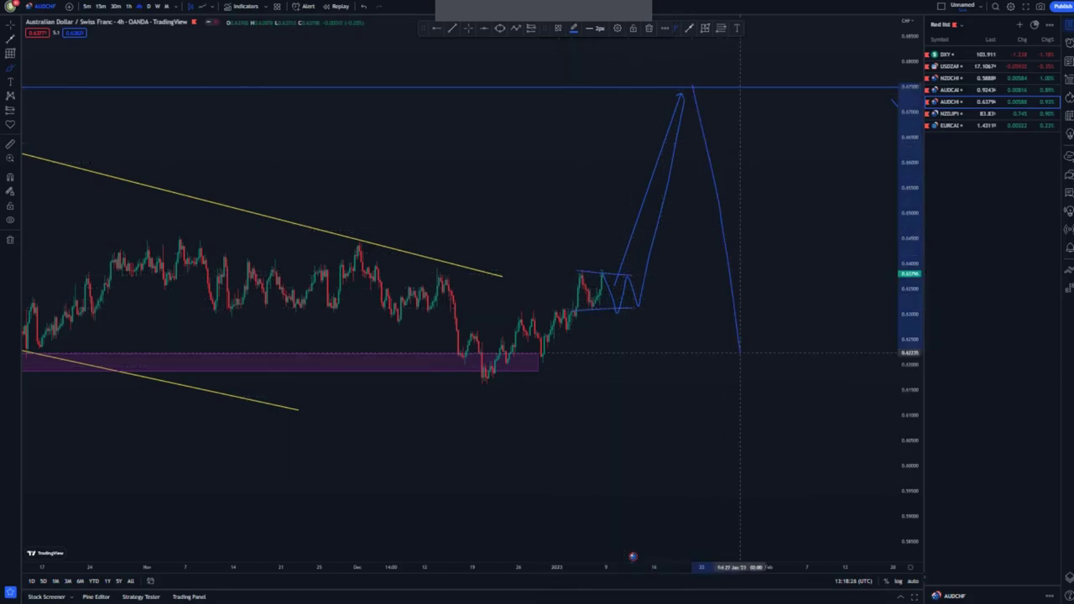
# - Leave the brush and readjust the lower end of the upper descending trend line to around 26 December 2022
pyautogui.scroll(-3, 645, 431)
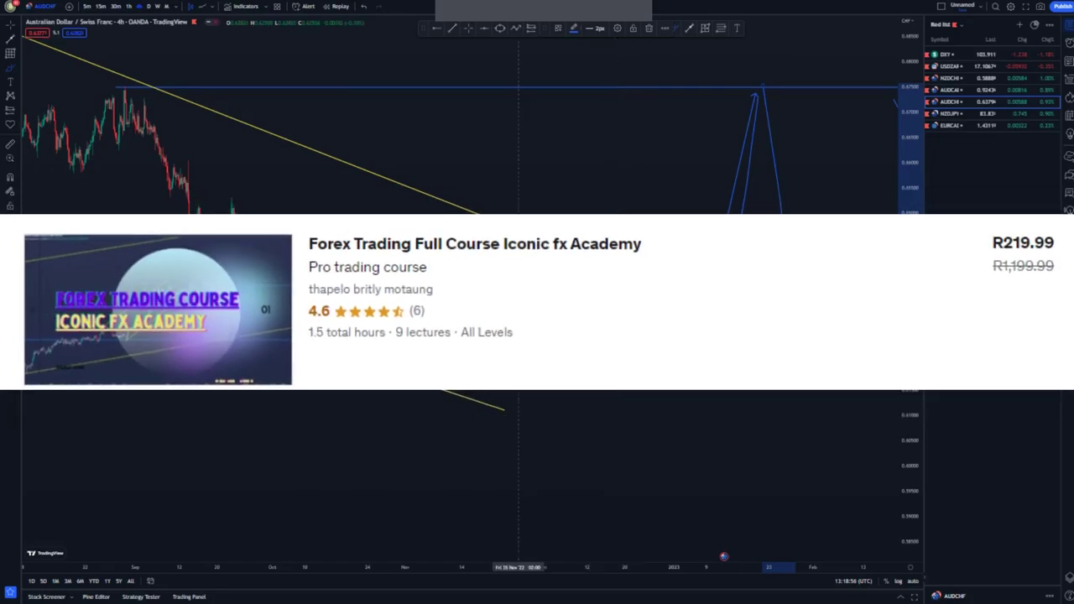
pyautogui.click(468, 29)
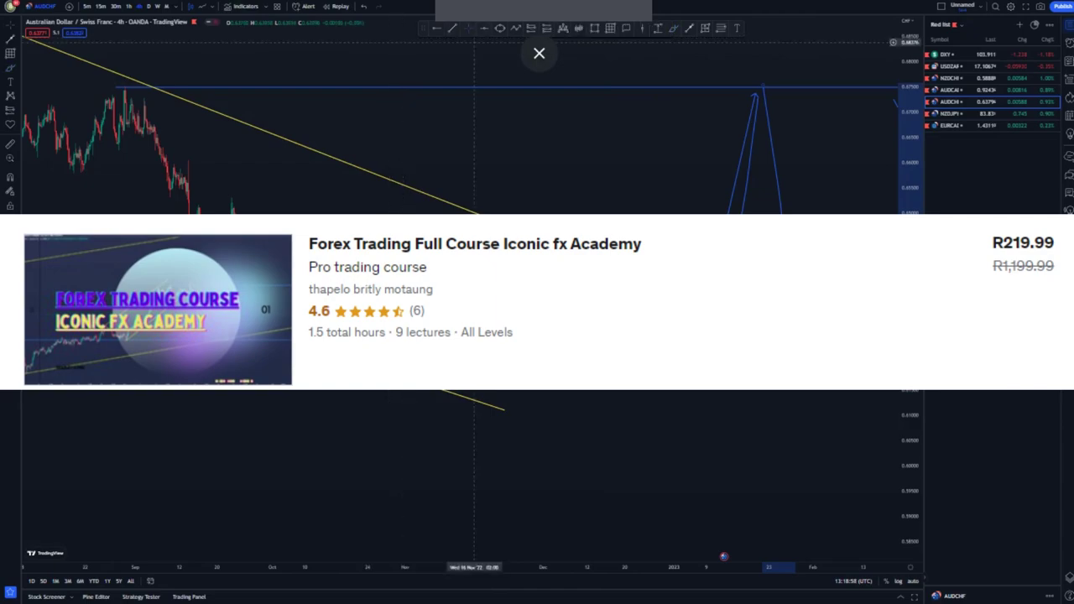
pyautogui.scroll(-2, 553, 302)
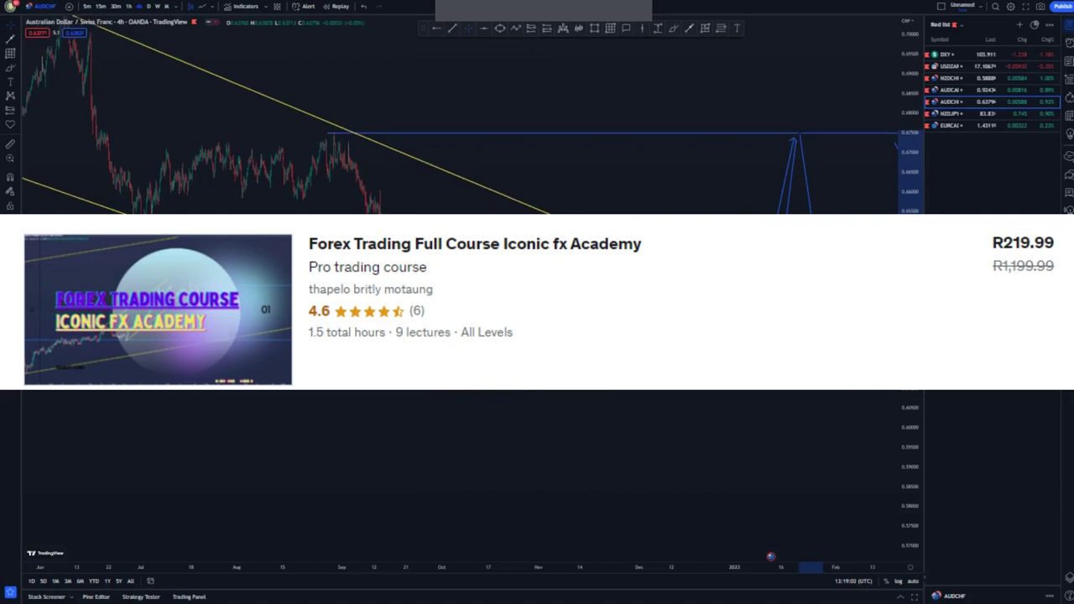
pyautogui.moveTo(708, 281); pyautogui.dragTo(715, 288)
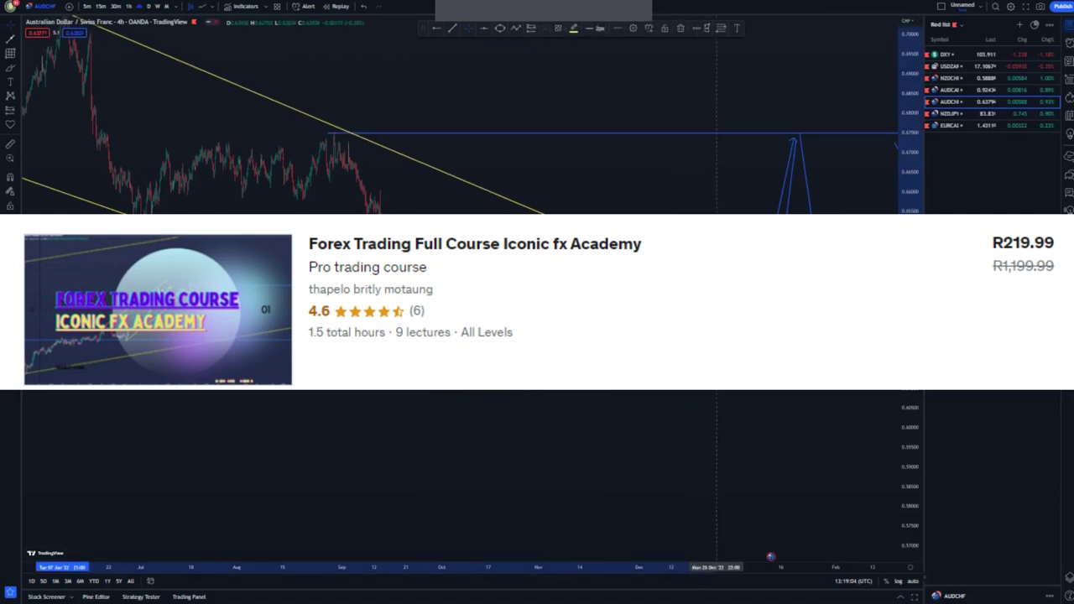